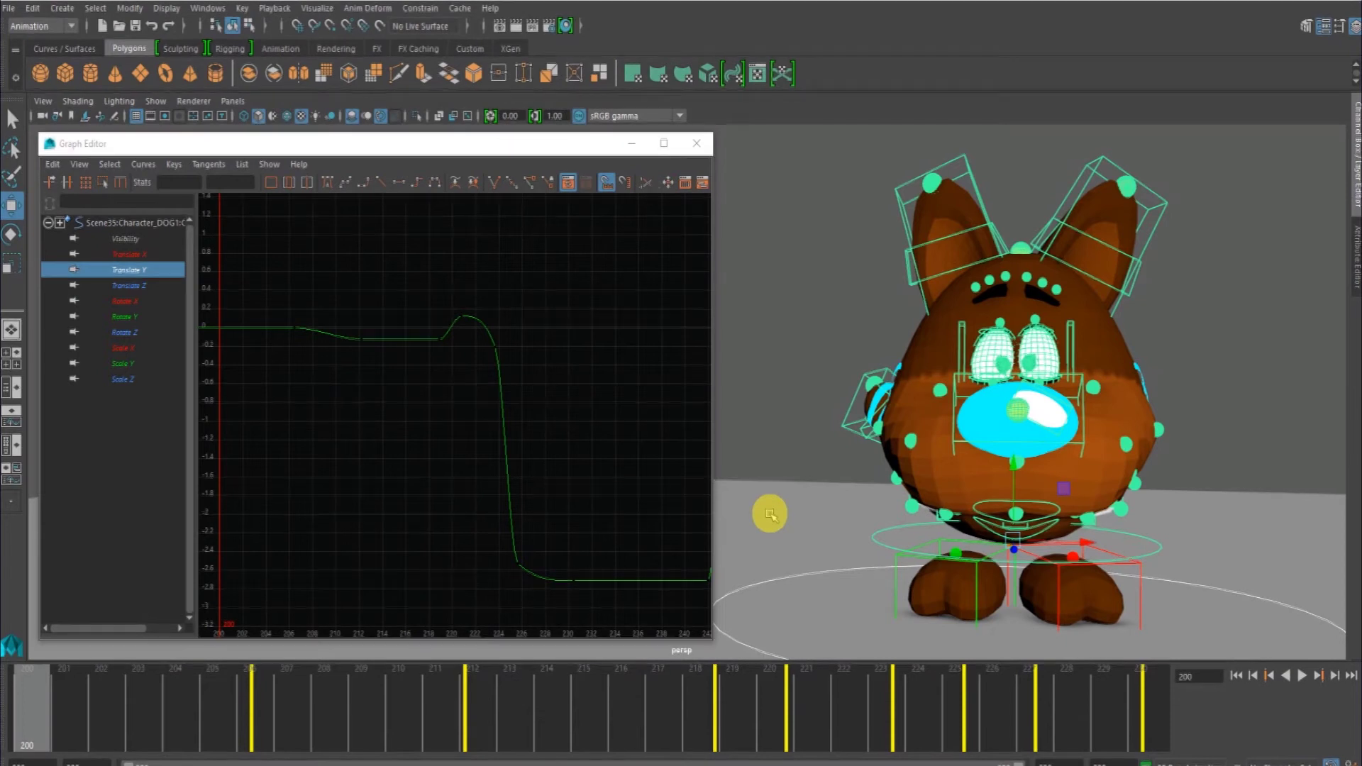
Step: Scrub the Time Slider forward from frame 200 to frame 208
mouse_move(27, 717)
left_mouse_down()
mouse_move(1150, 729)
mouse_move(861, 702)
mouse_move(21, 700)
mouse_move(324, 706)
left_mouse_up()
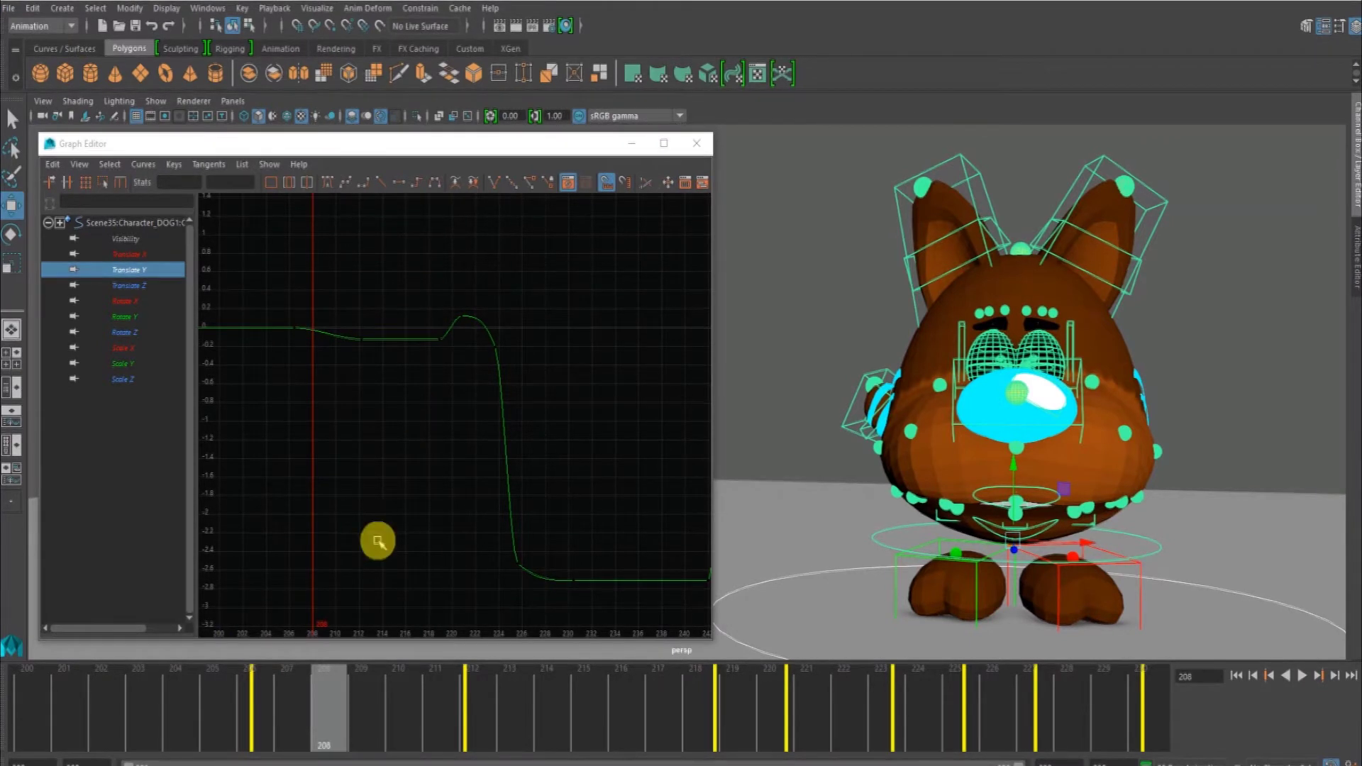
Step: Move the current time to frame 212 and marquee-select its Translate Y key
left_click(376, 721)
left_click_drag(376, 721, 472, 717)
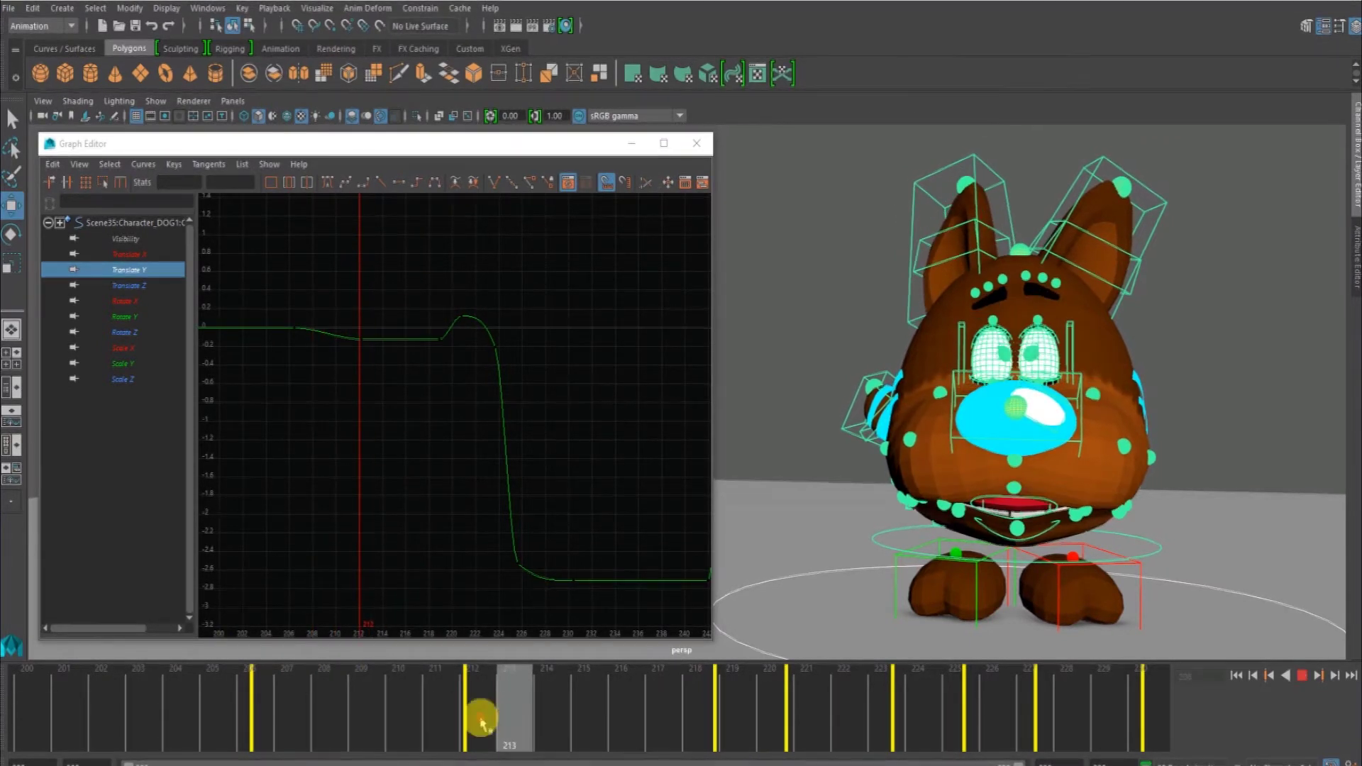
left_click_drag(356, 292, 365, 447)
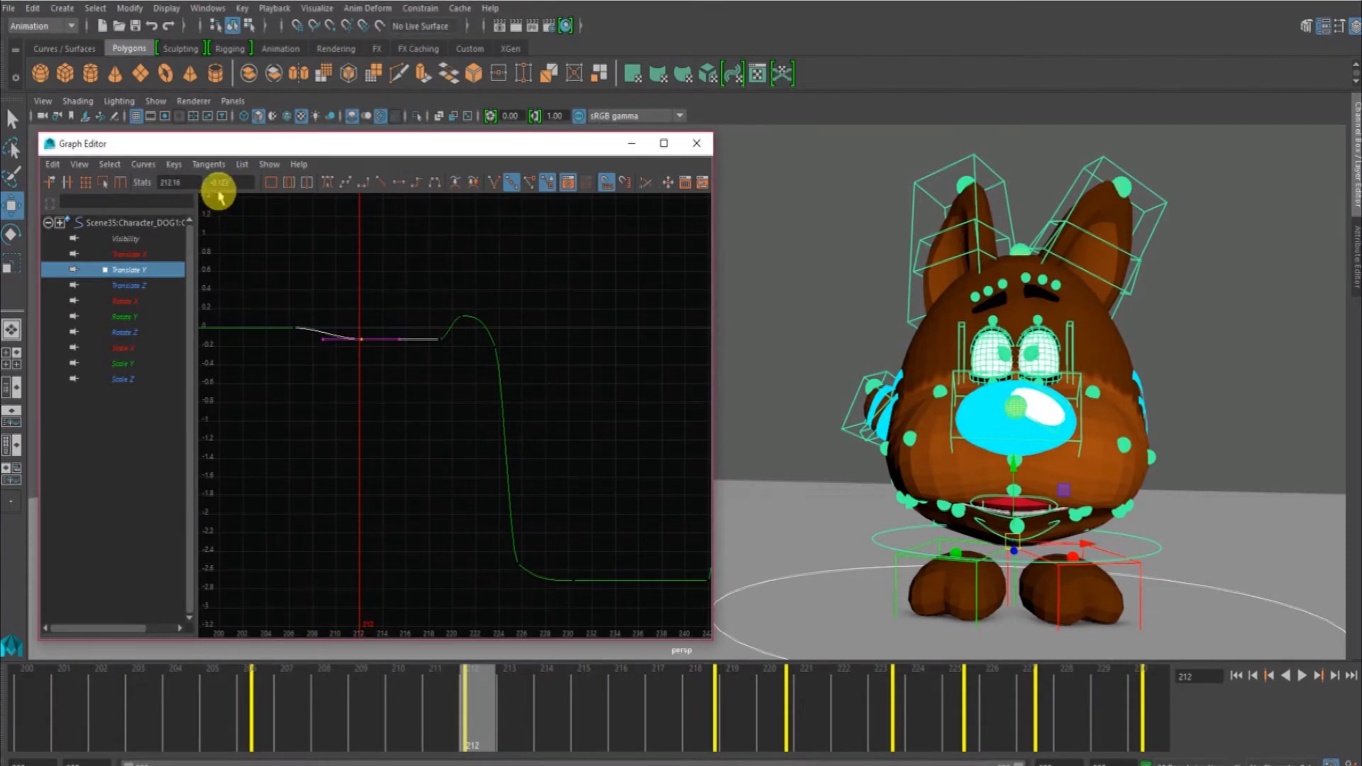
Step: Raise the key by 2 to 1.877, then lower it to -1.123 in the Stats value field
left_click_drag(239, 184, 206, 183)
type("+=")
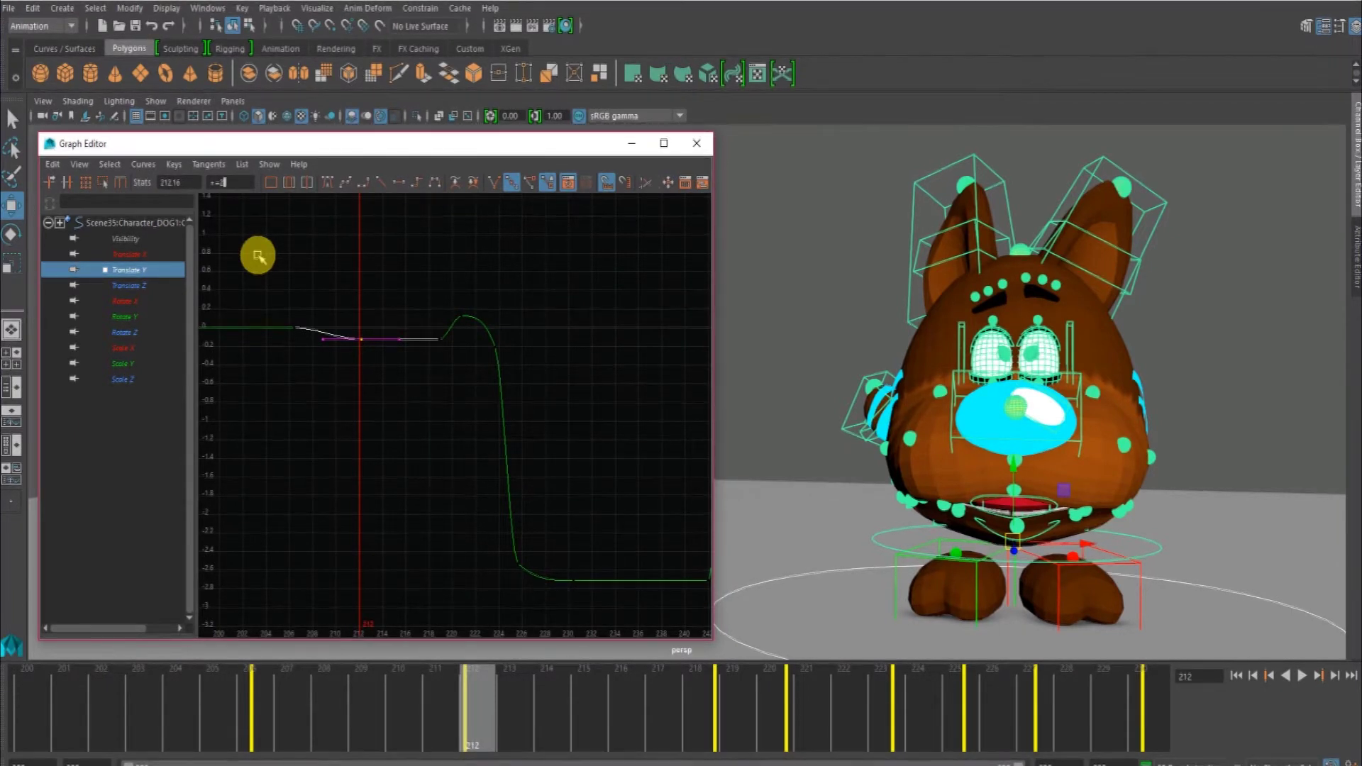
type("2")
key("Return")
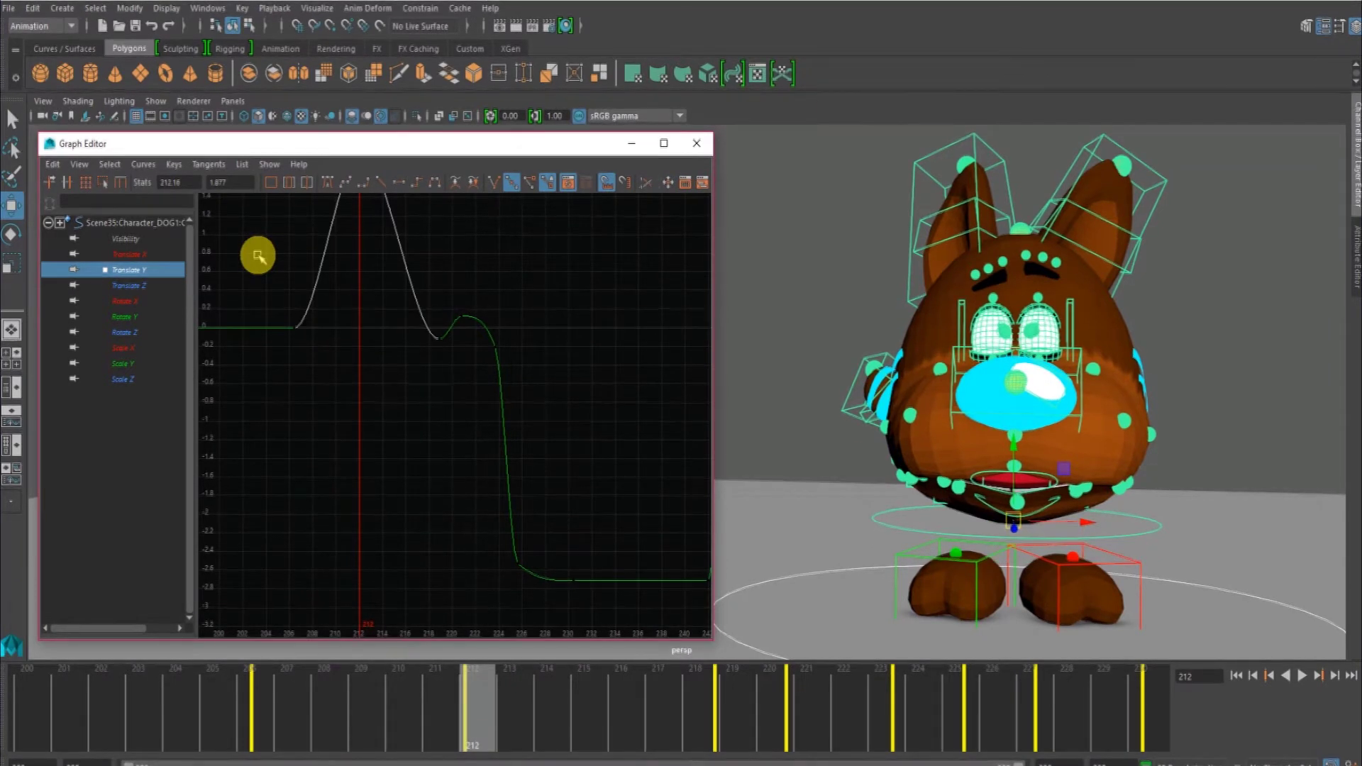
double_click(237, 186)
type("-4.3")
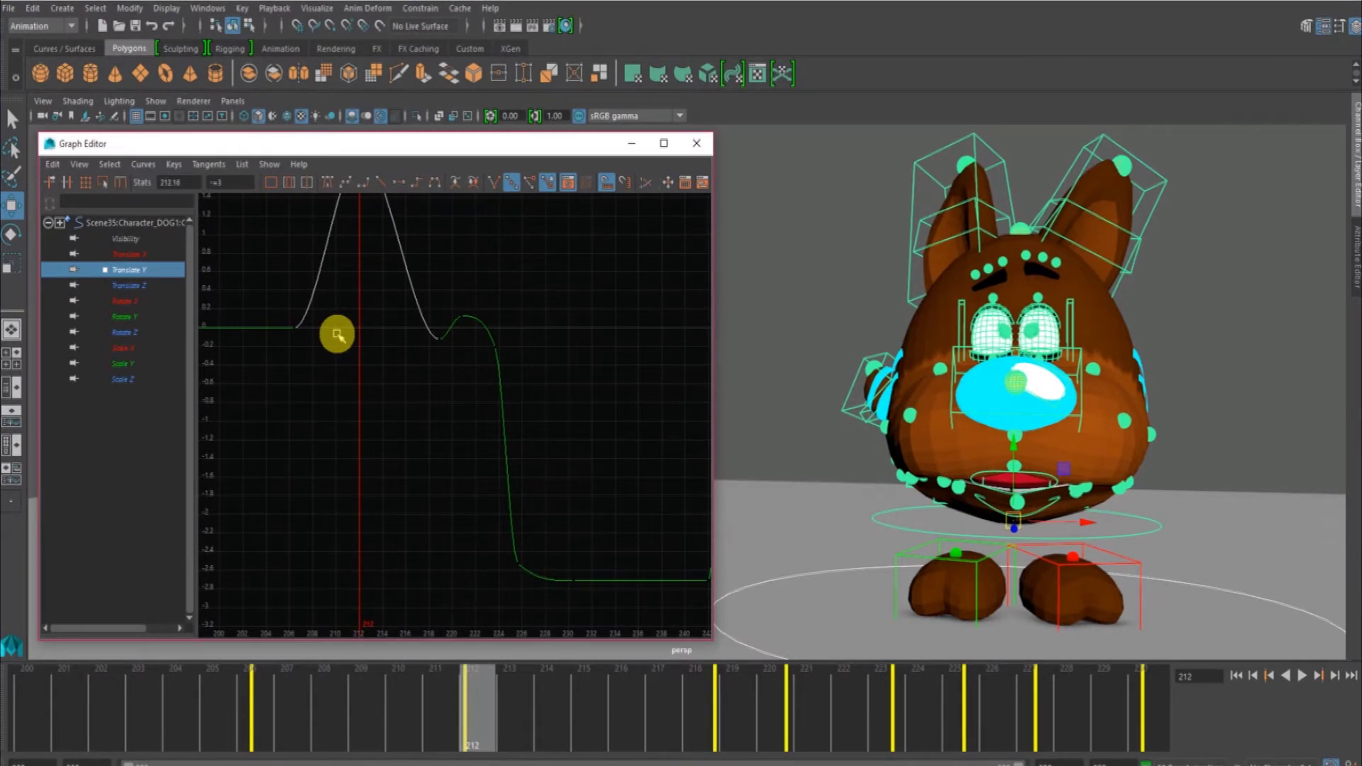
type("-1.123")
key("Return")
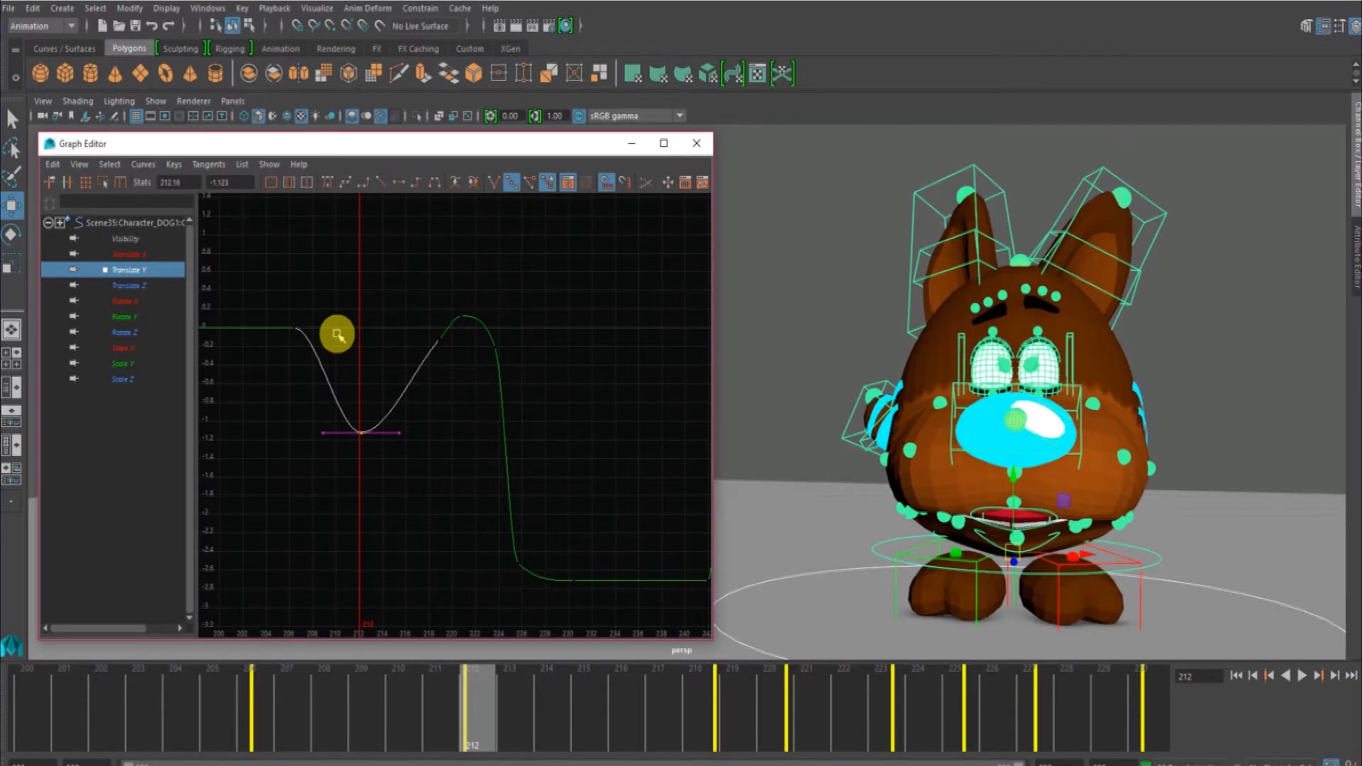
Step: Use relative value math to take the frame 212 key to -2.246, then flip it to 2.246
double_click(241, 183)
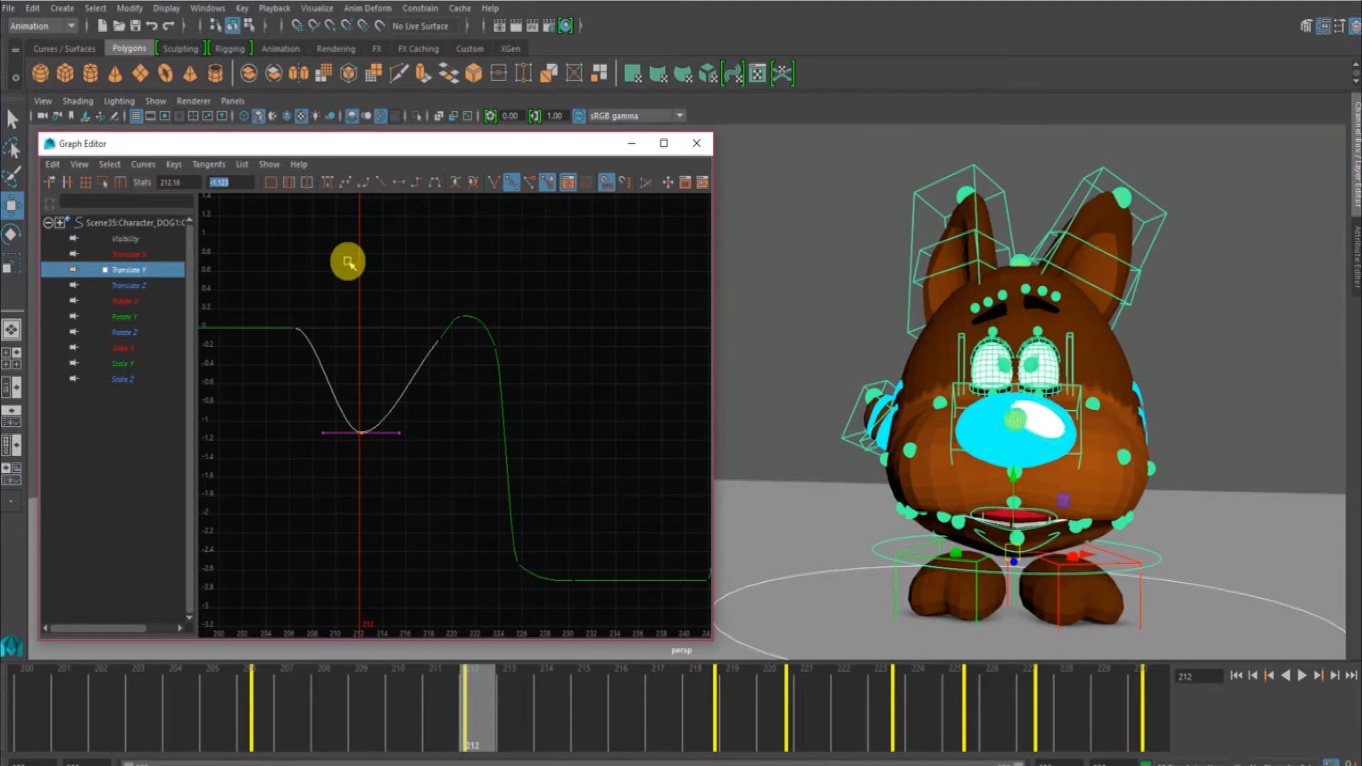
type("-")
type("=")
type("1")
key("Return")
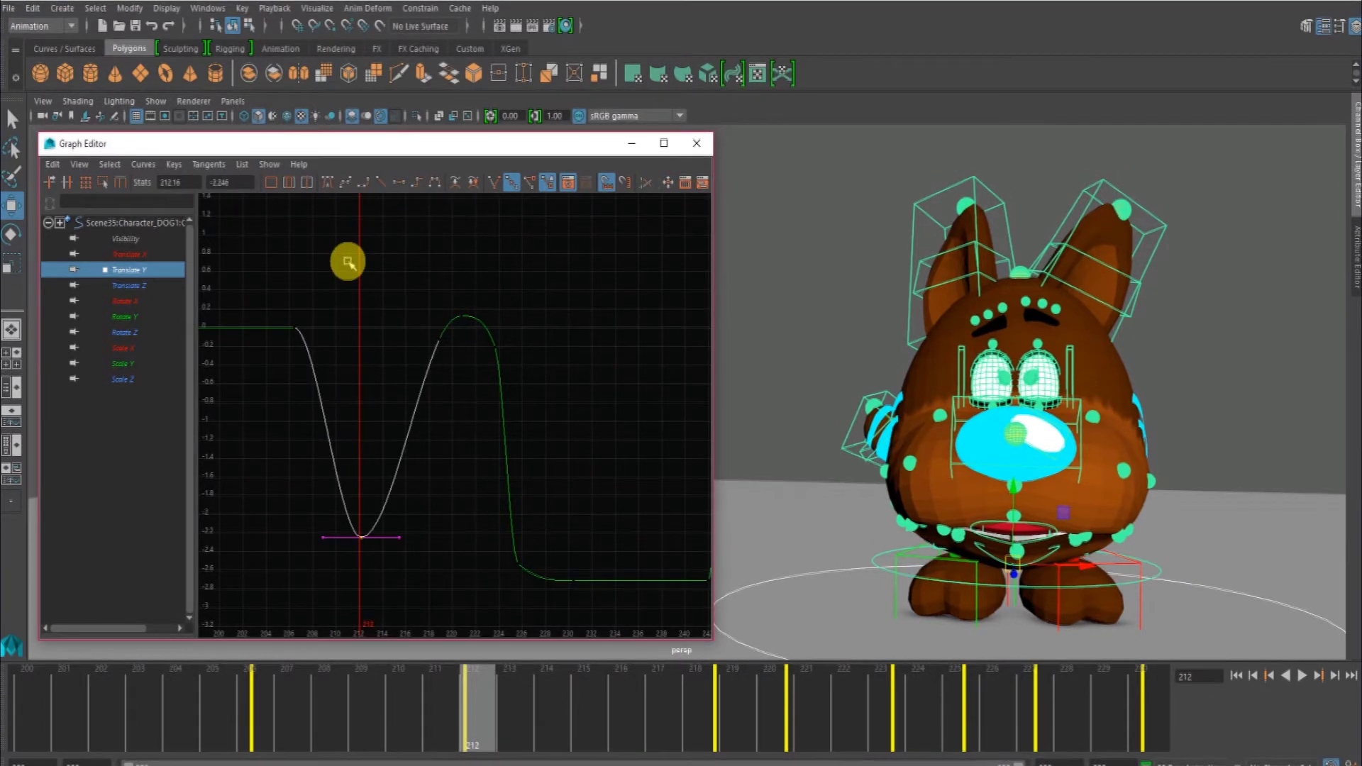
double_click(212, 183)
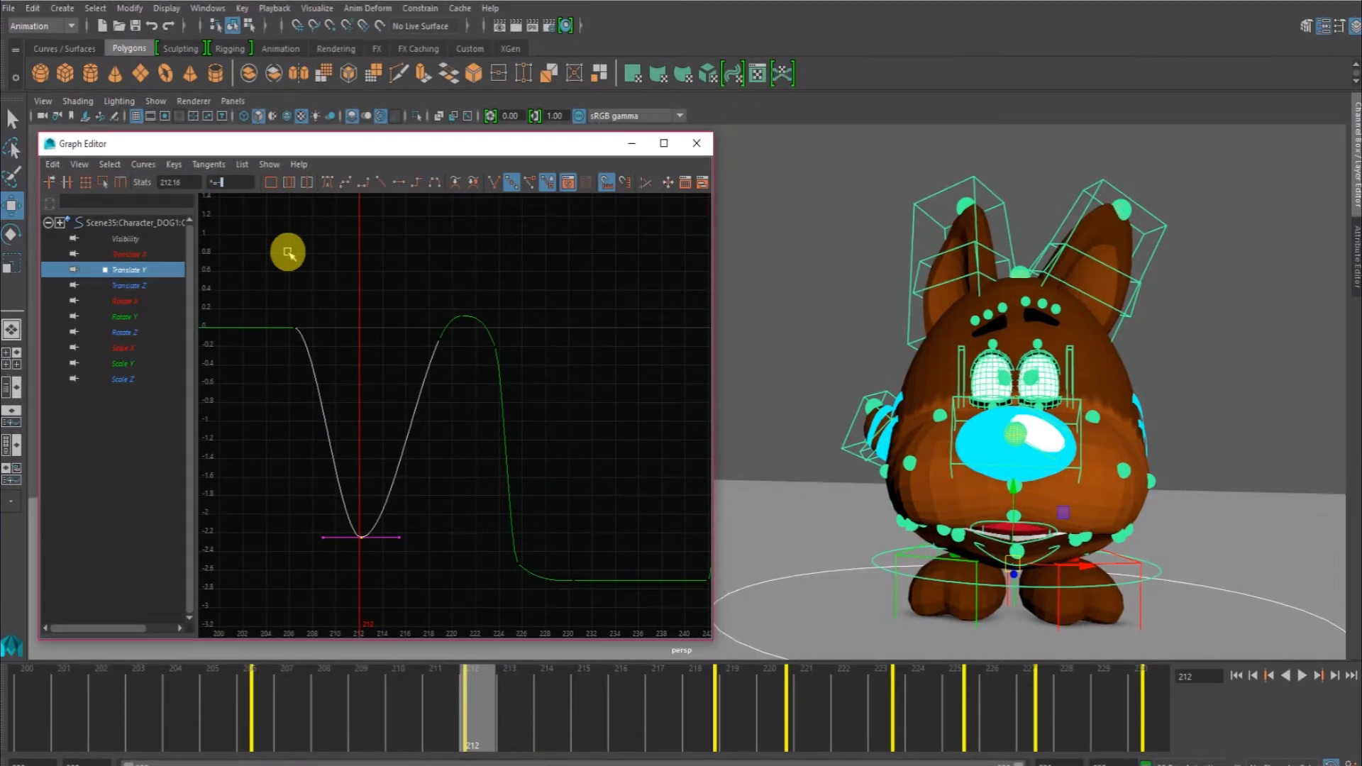
type("-1-1")
key("Return")
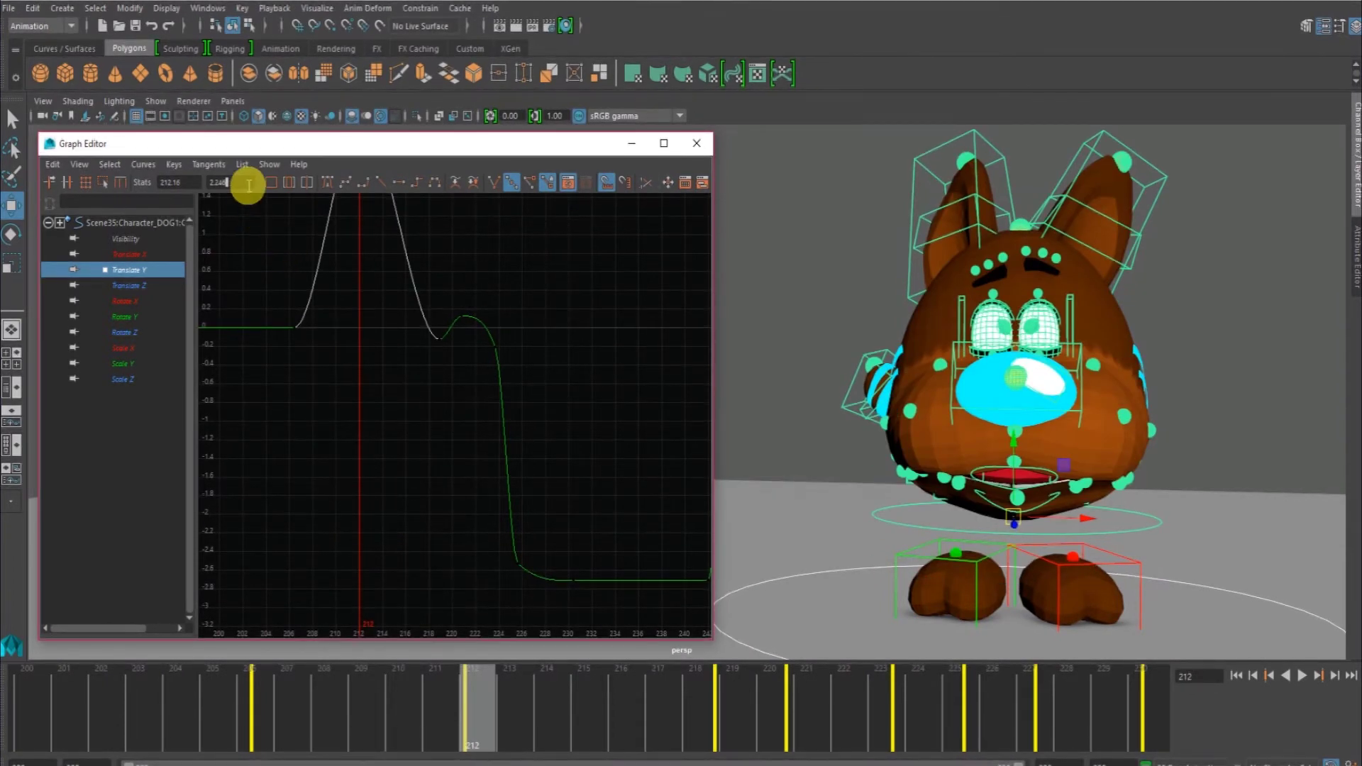
Step: Divide the key by 3 to 0.749, then subtract to bring it near -0.3 and deselect
double_click(218, 183)
left_click(333, 327)
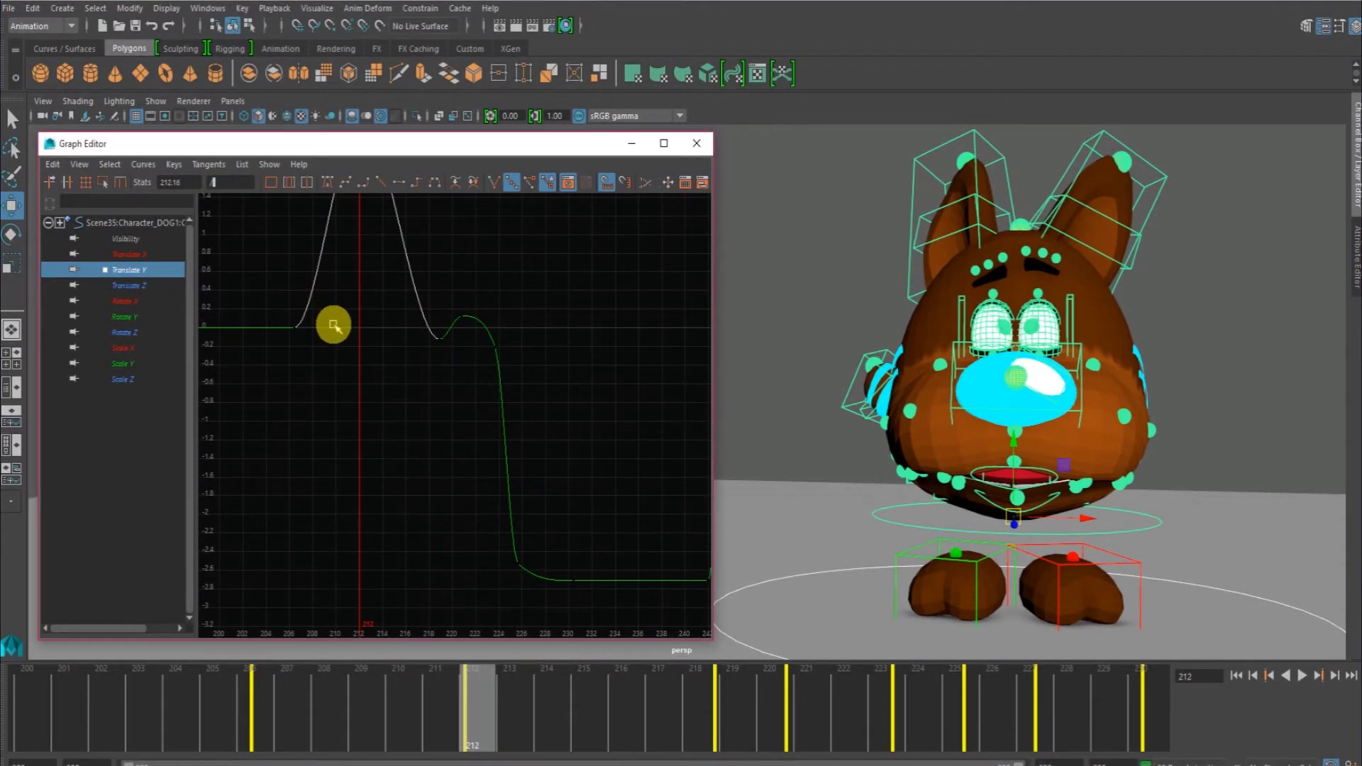
type("=3")
key("Return")
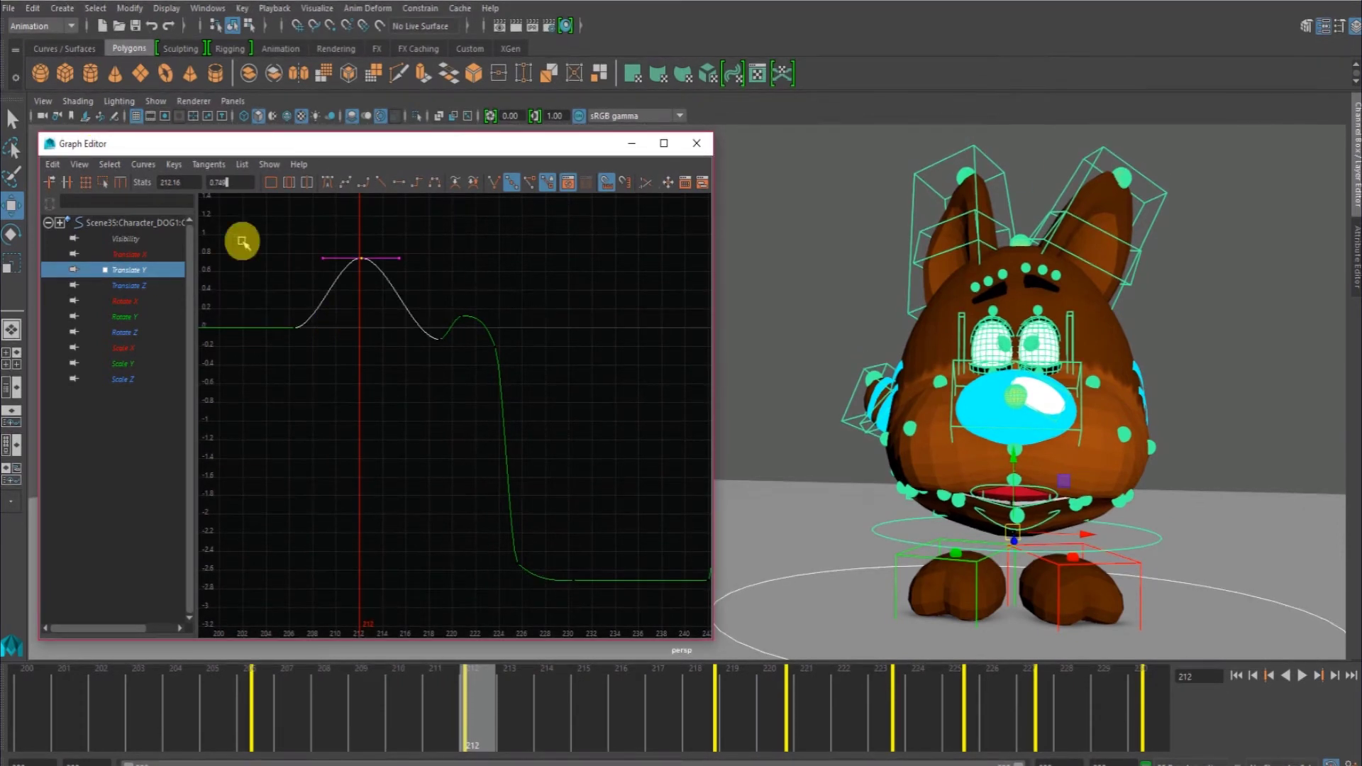
left_click(227, 182)
type("/=-2.5")
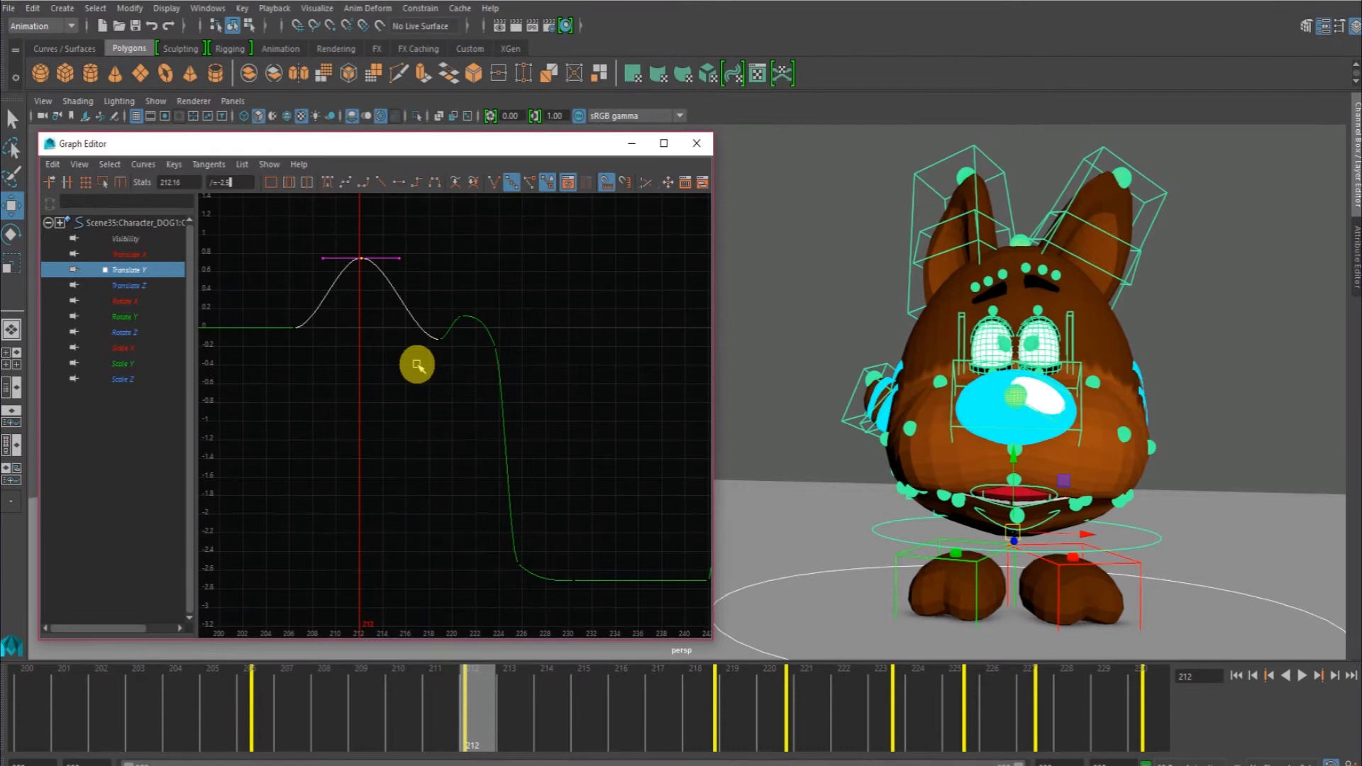
key("Return")
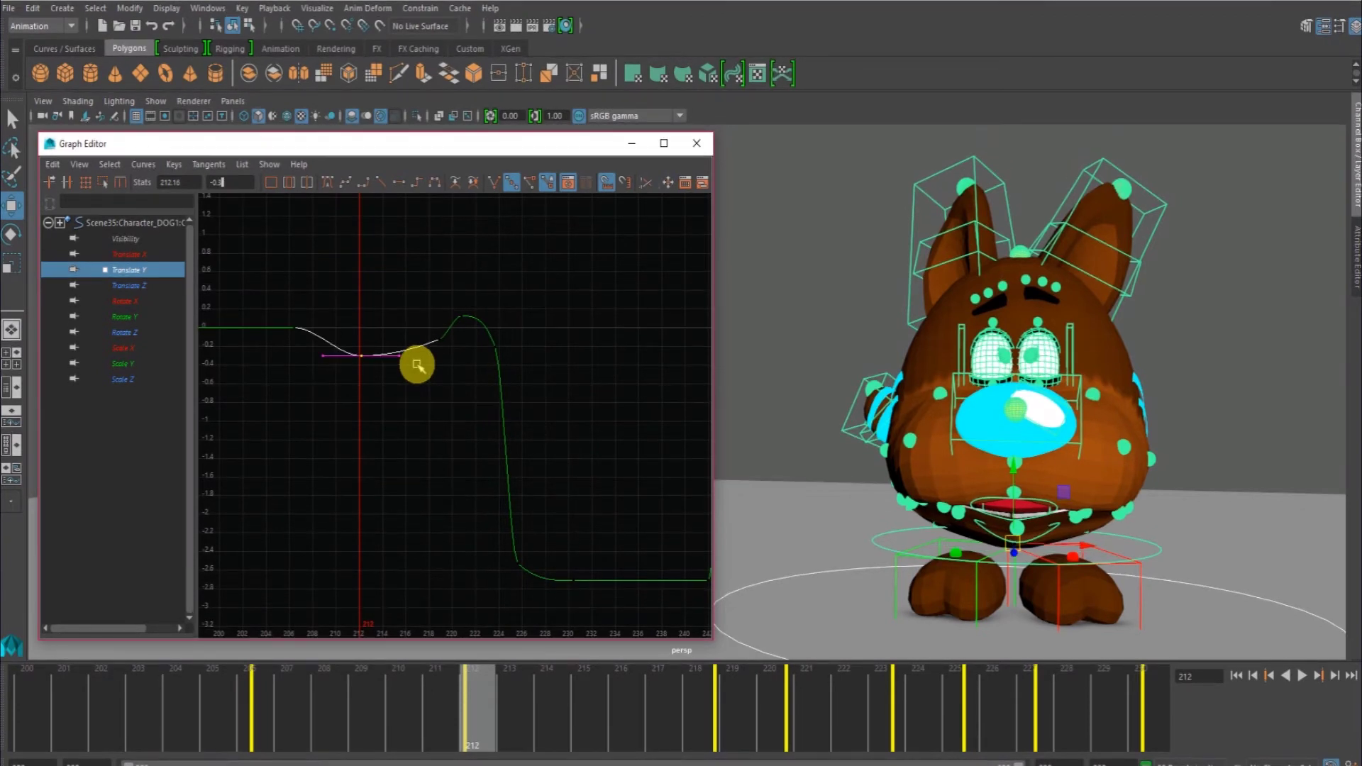
left_click(416, 365)
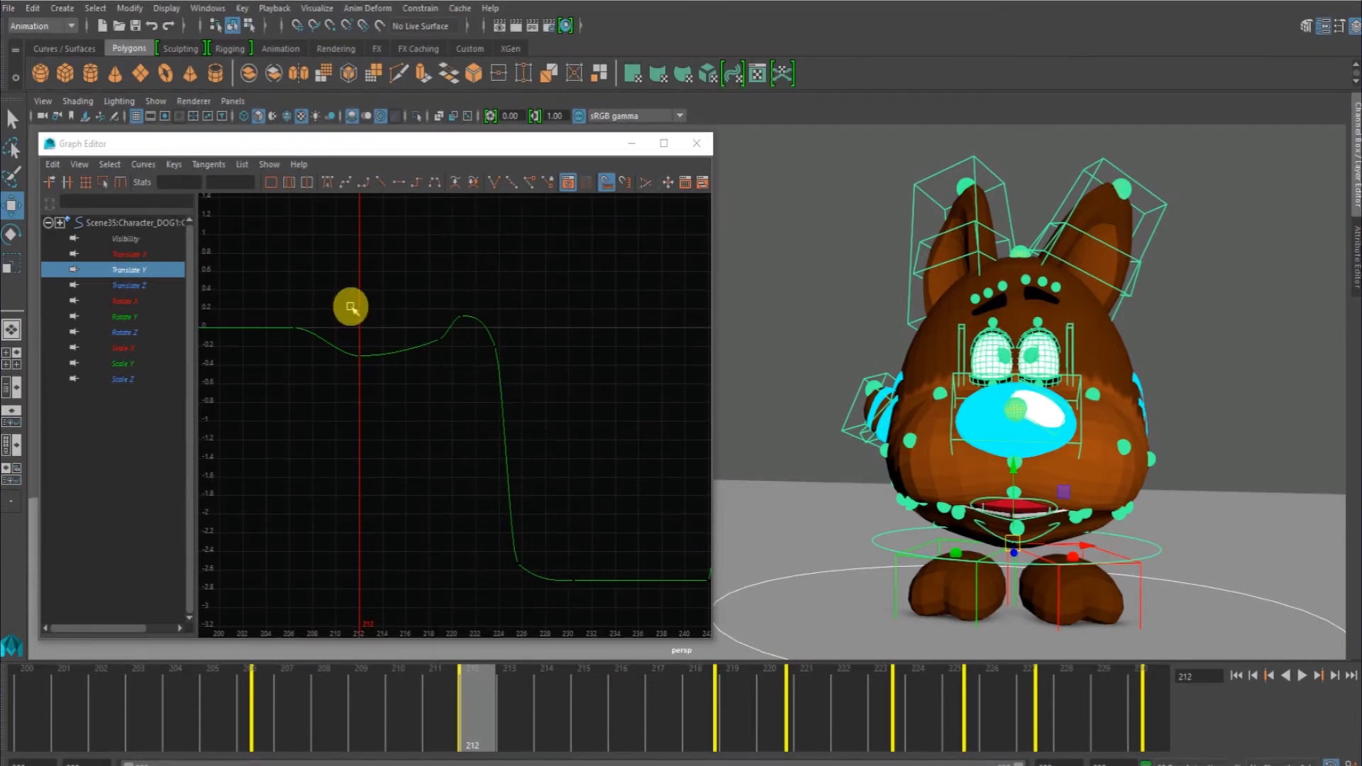
Step: Preview the motion around frame 212 by marking, then clearing, a time range there
left_click(481, 710, "shift")
left_click(575, 684, "shift")
left_click(487, 693, "shift")
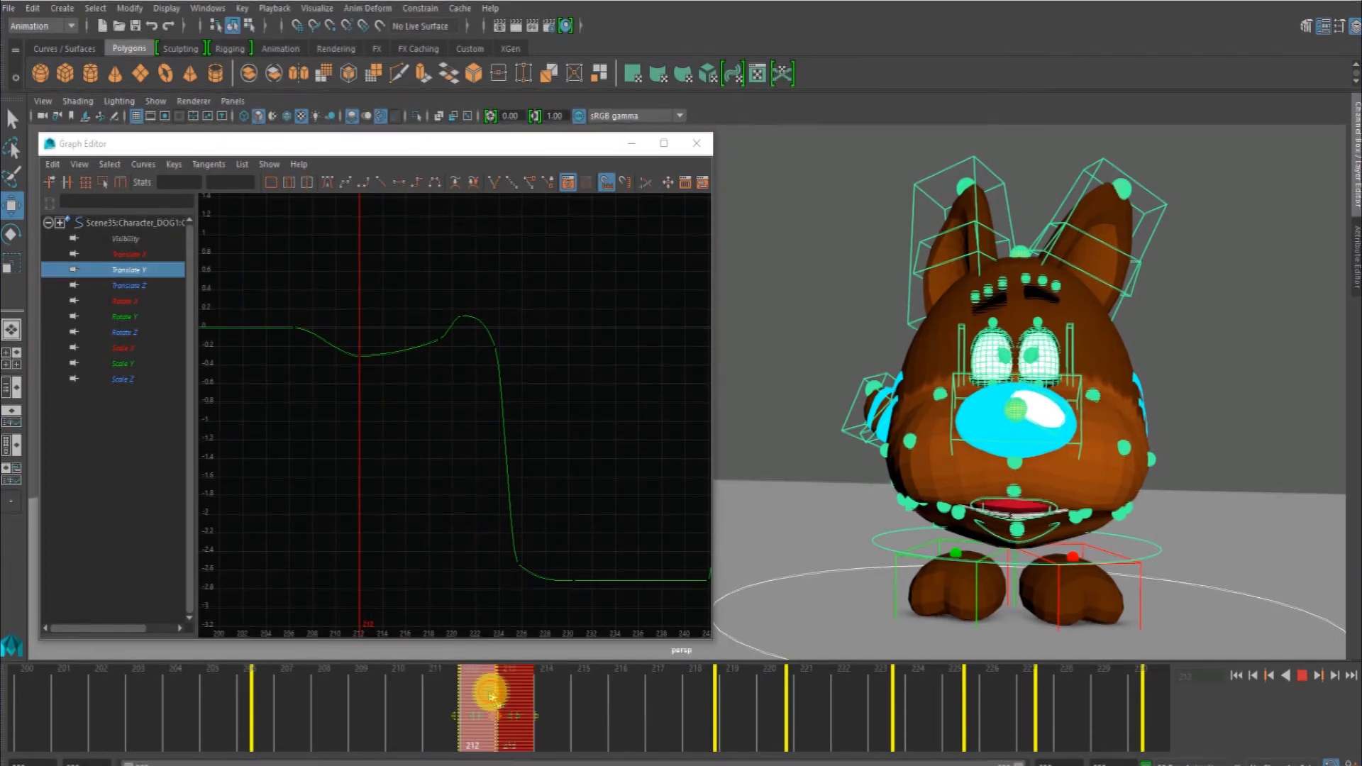
left_click(581, 694)
left_click(472, 699)
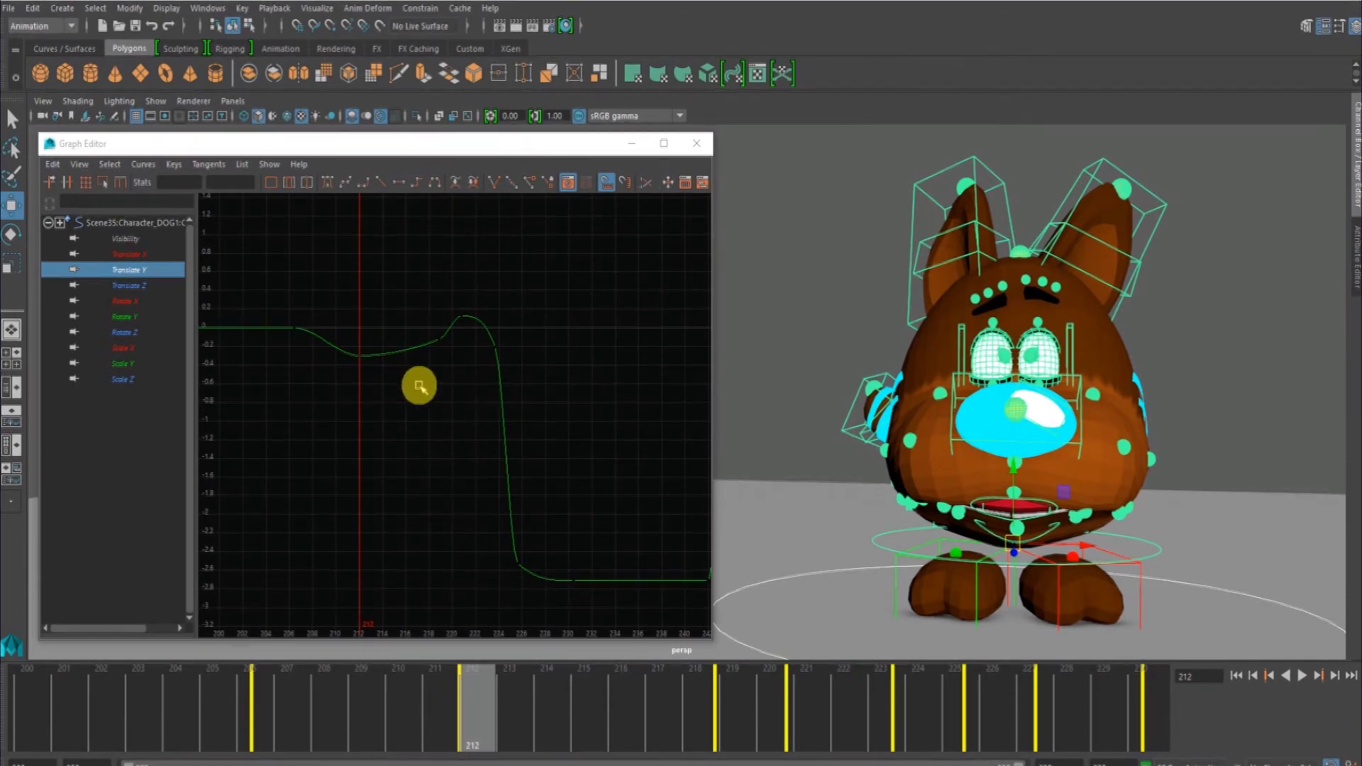
left_click(610, 187)
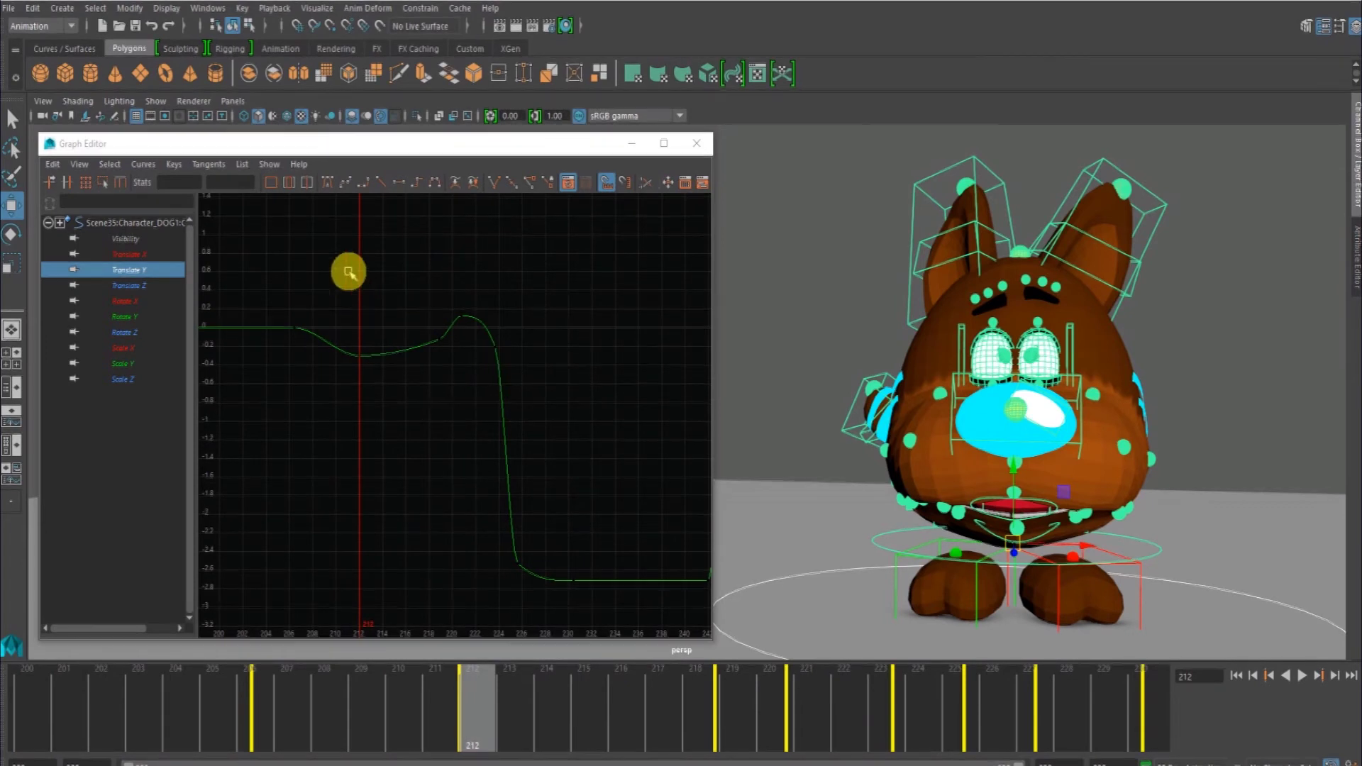
Step: Select the Translate Y drop keys and shift them two frames later with +=2
left_click_drag(348, 270, 570, 603)
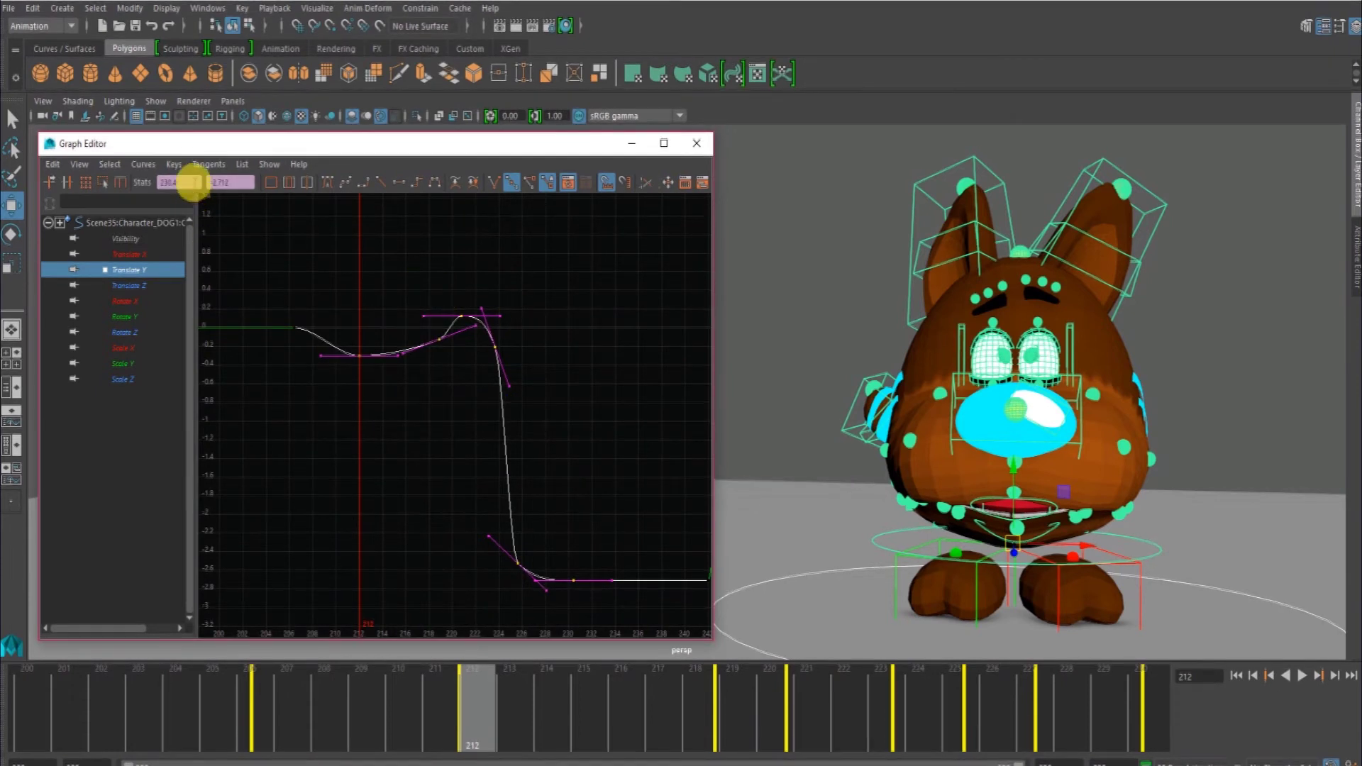
left_click(186, 183)
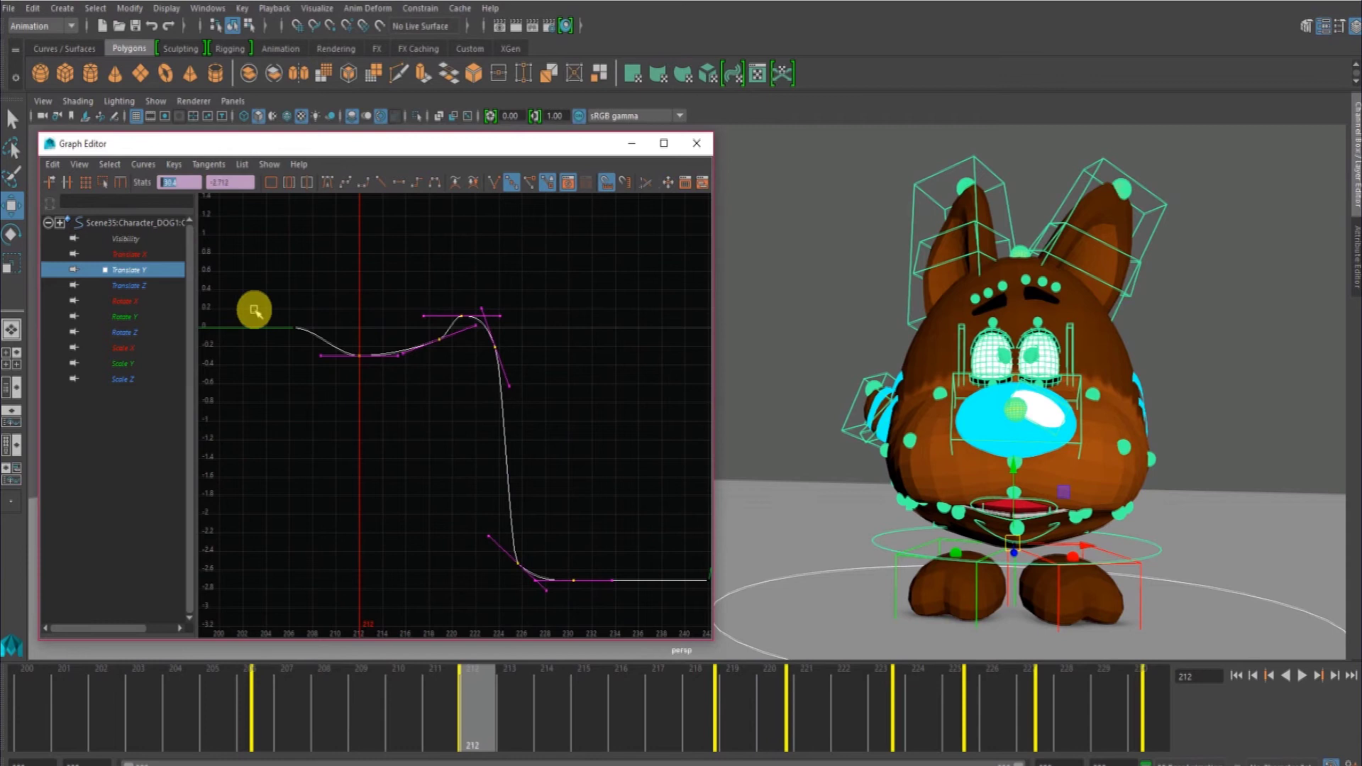
type("-=2")
key("Return")
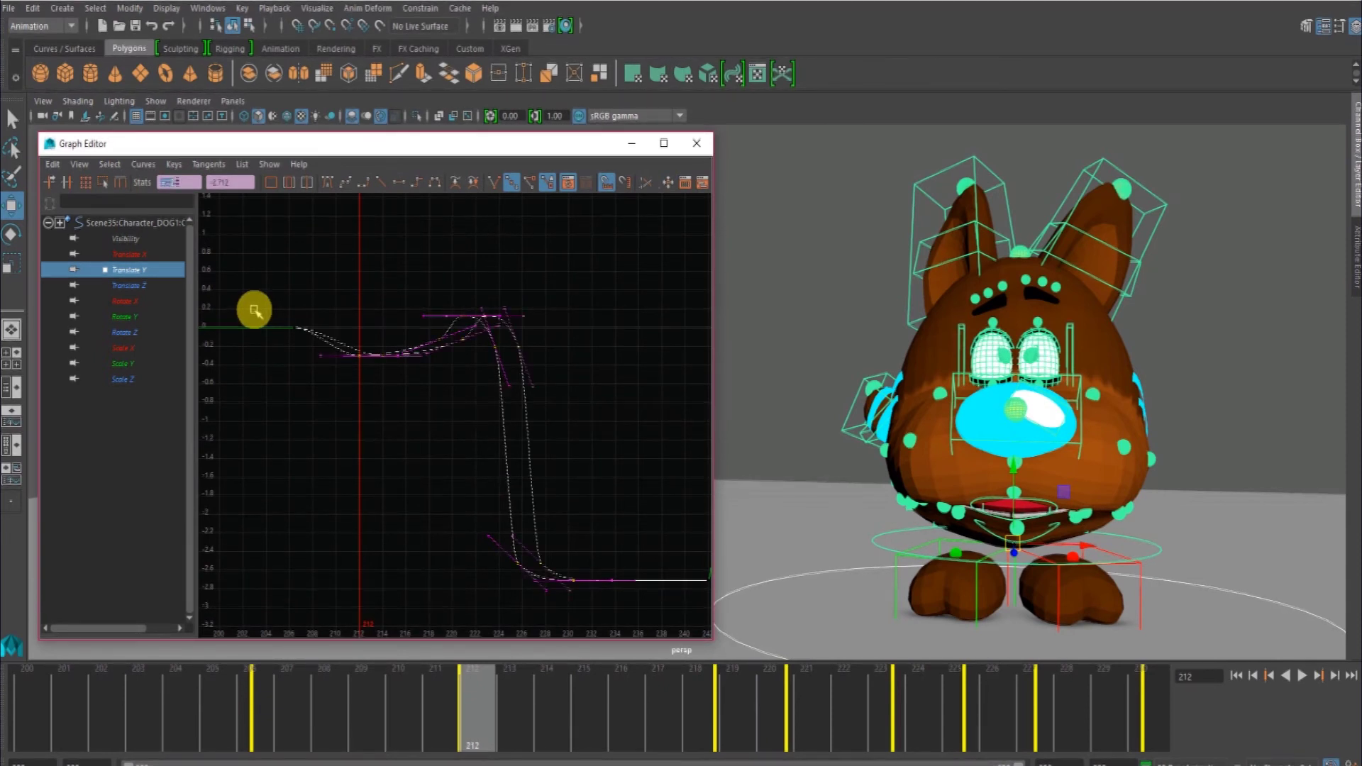
Step: Shift the keys four frames earlier with -=4, then double their frame times with *=2
double_click(181, 182)
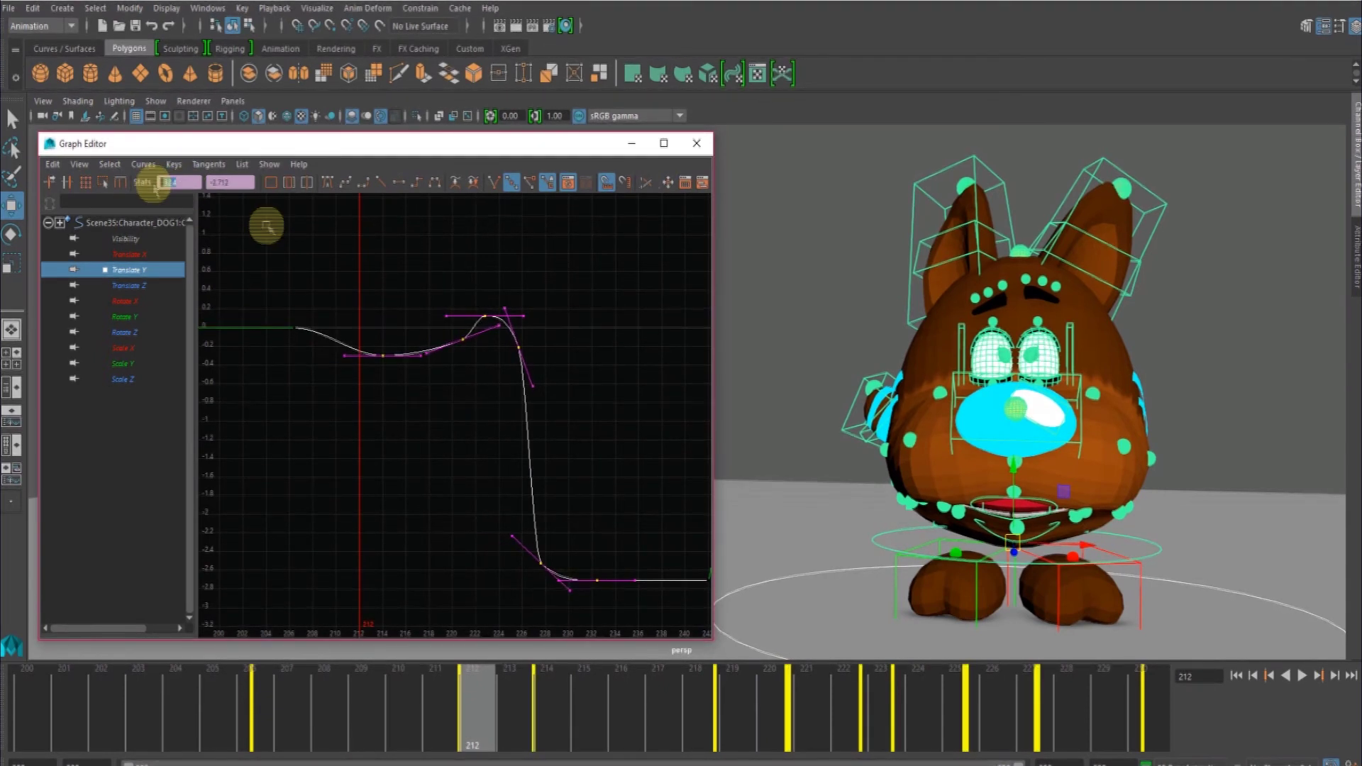
key("BackSpace")
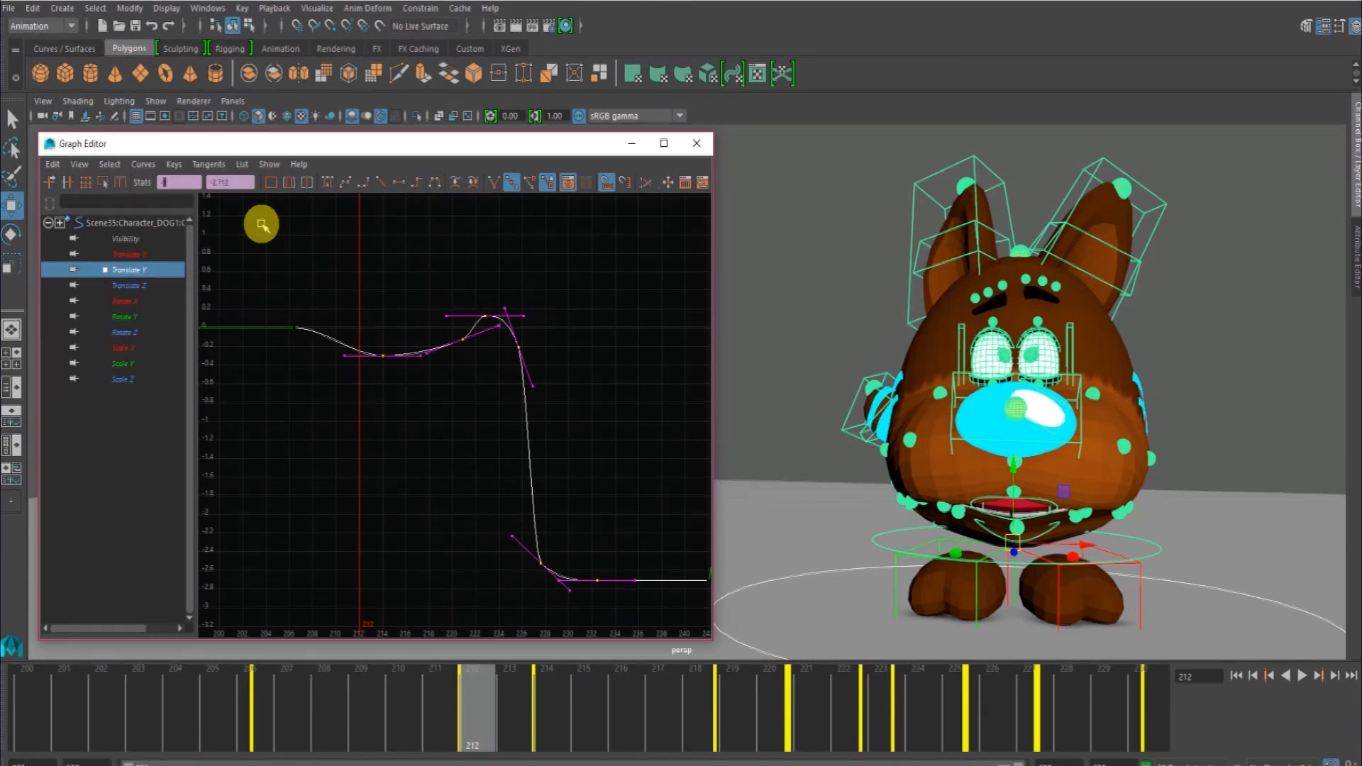
type("+=")
type("4")
key("Return")
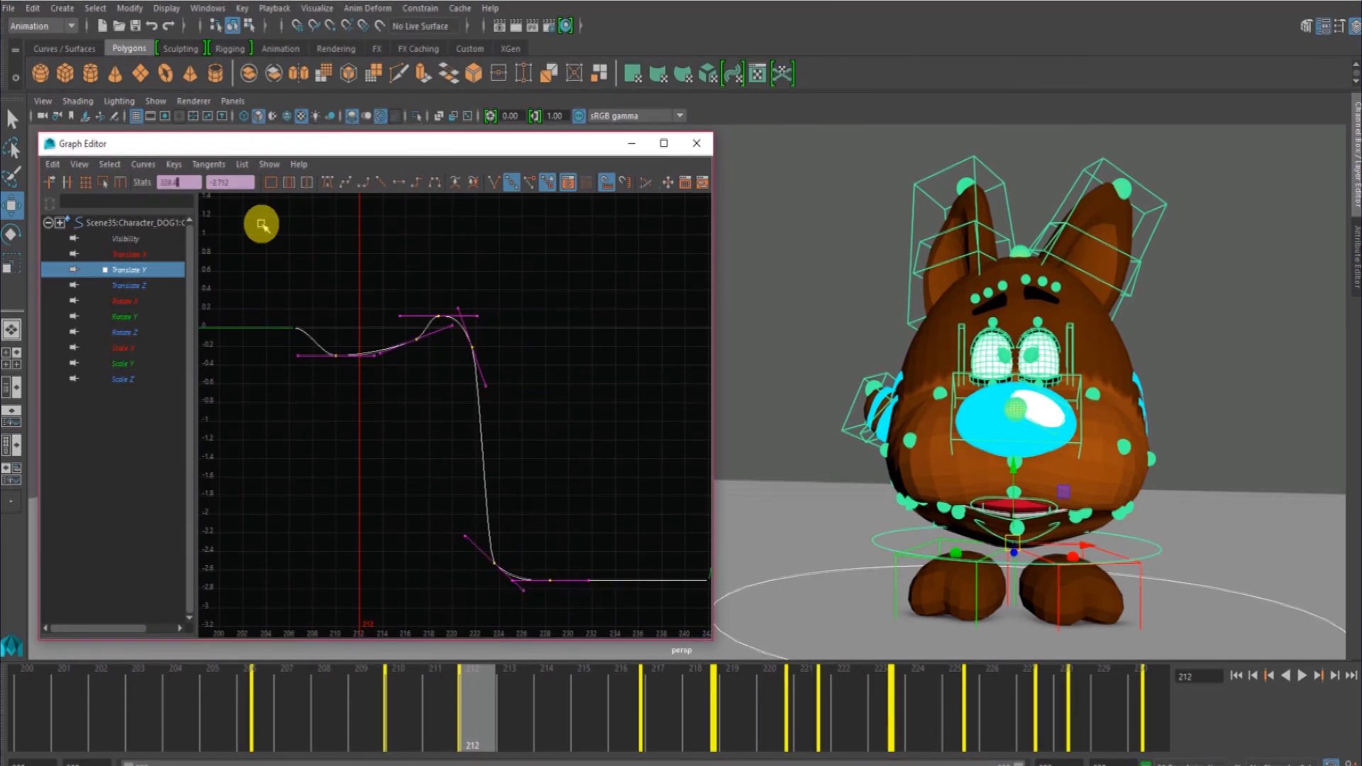
left_click(180, 183)
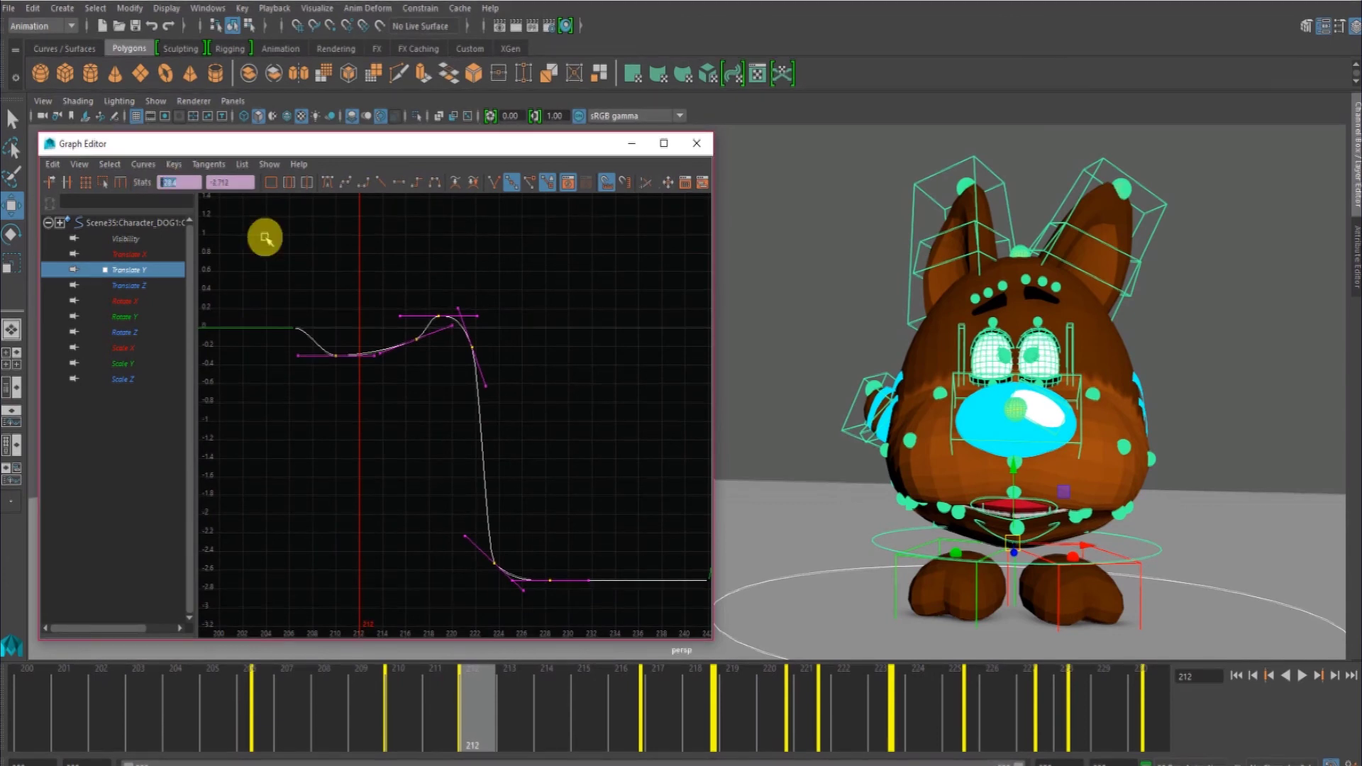
type("+=")
type("4")
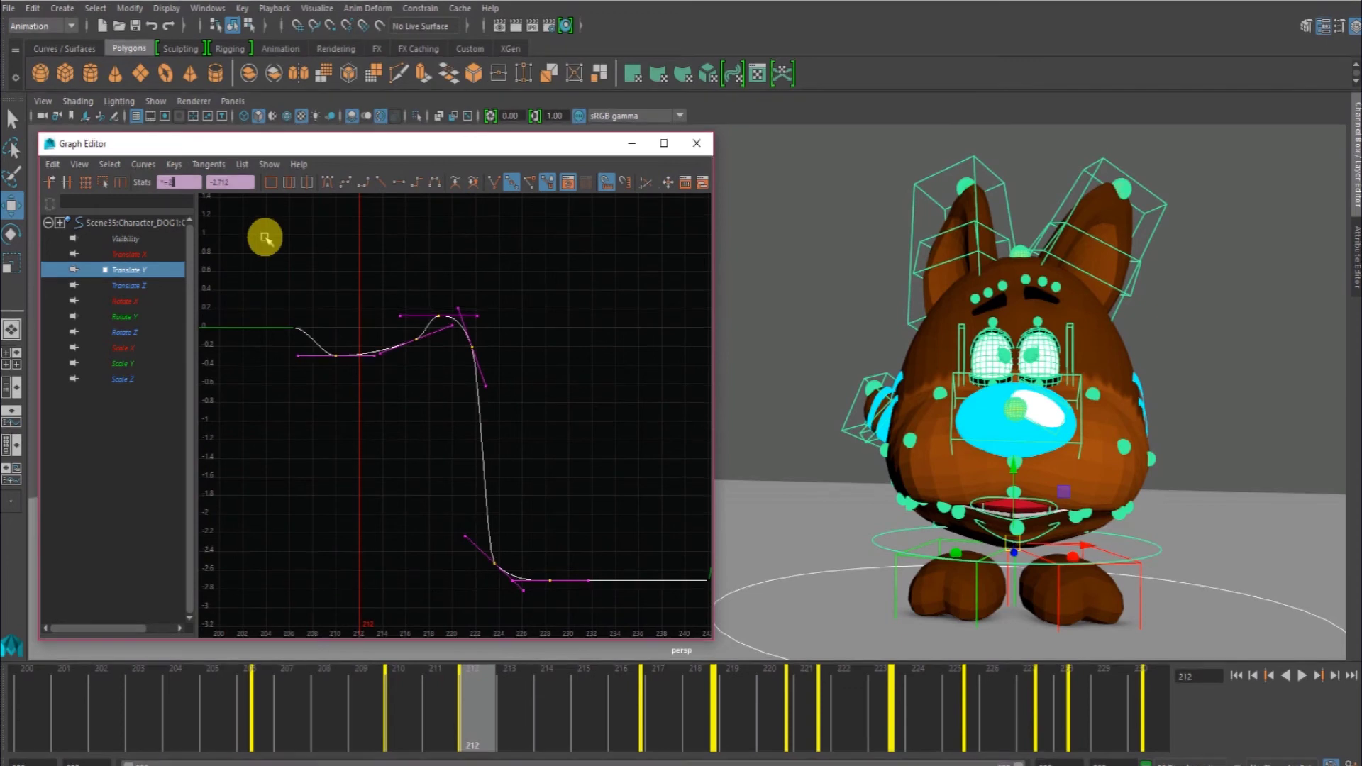
key("Return")
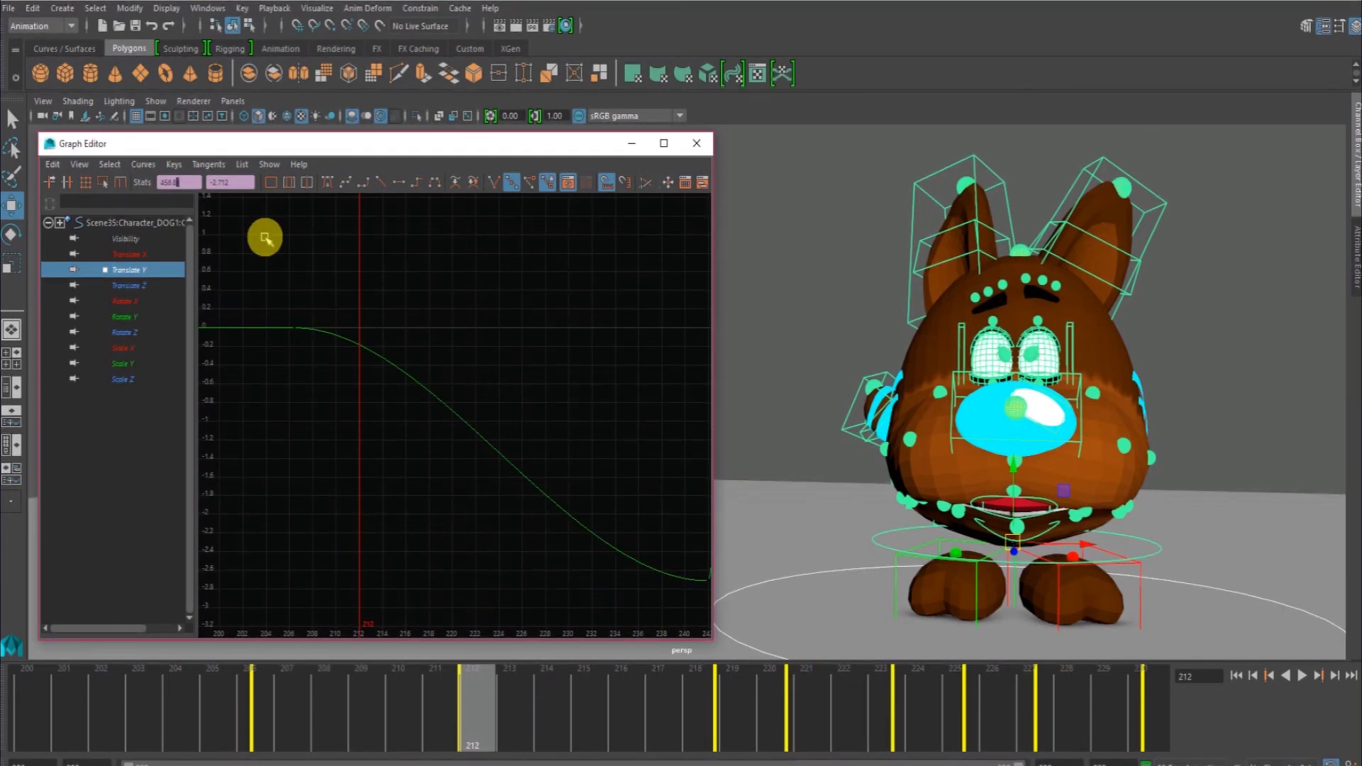
Step: Zoom out and back in to inspect the stretched Translate Y curve
scroll(519, 323, "down", 3)
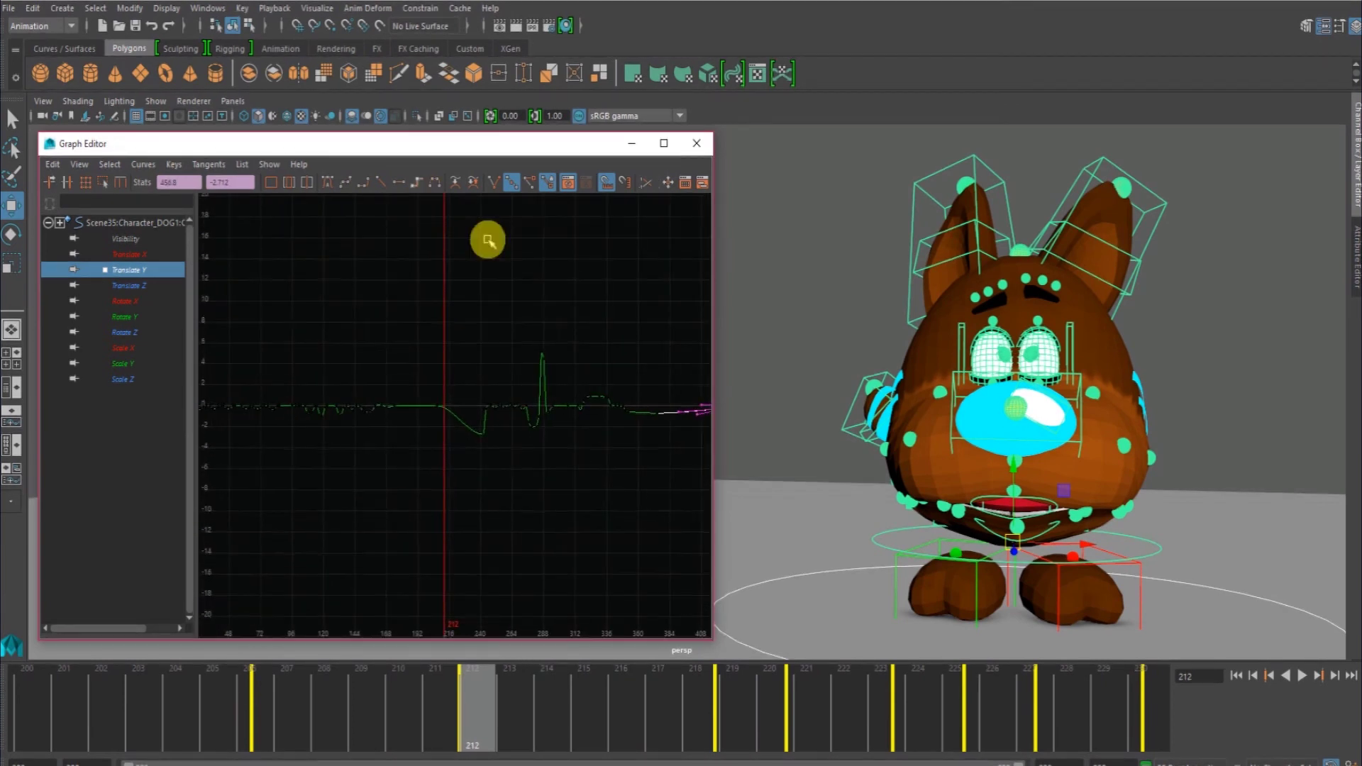
scroll(487, 237, "down", 2)
scroll(542, 316, "down", 2)
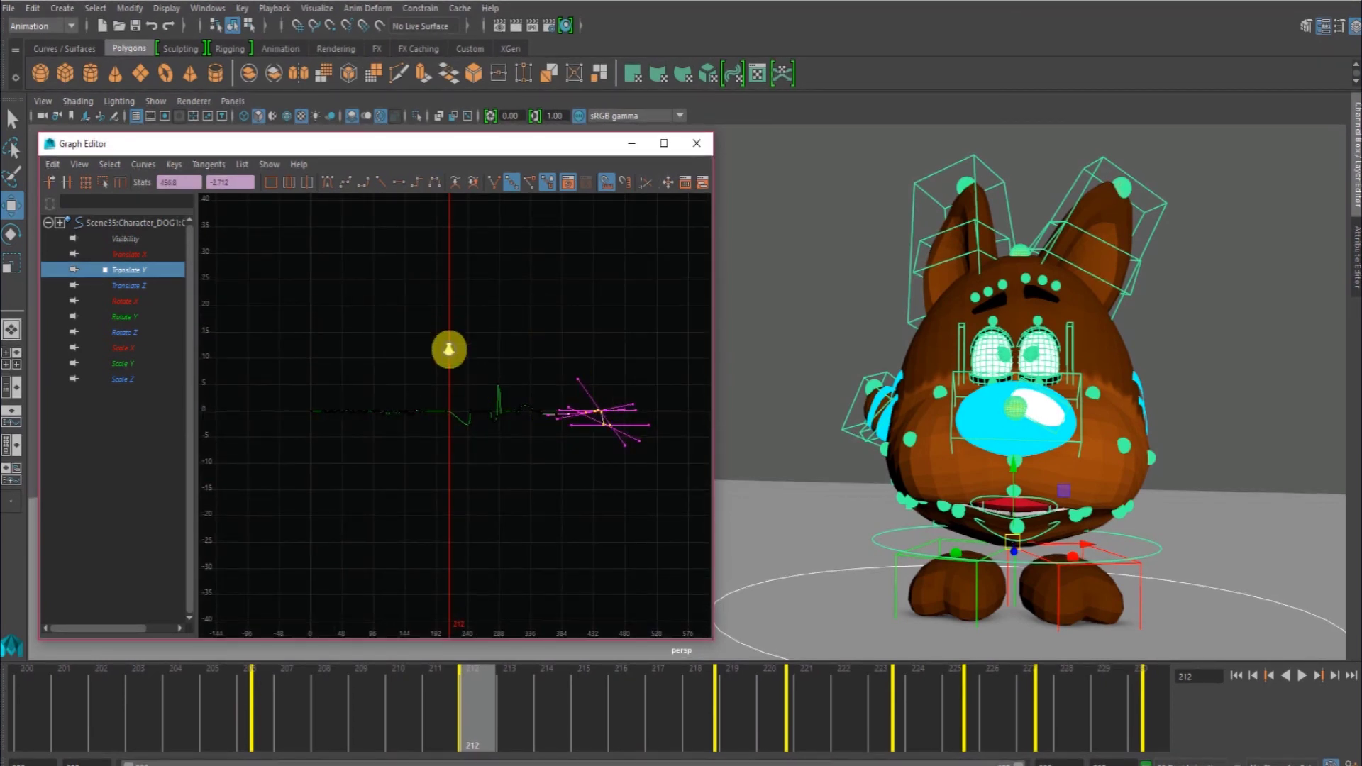
scroll(450, 349, "up", 4)
scroll(477, 395, "up", 2)
scroll(525, 497, "up", 3)
scroll(561, 596, "up", 2)
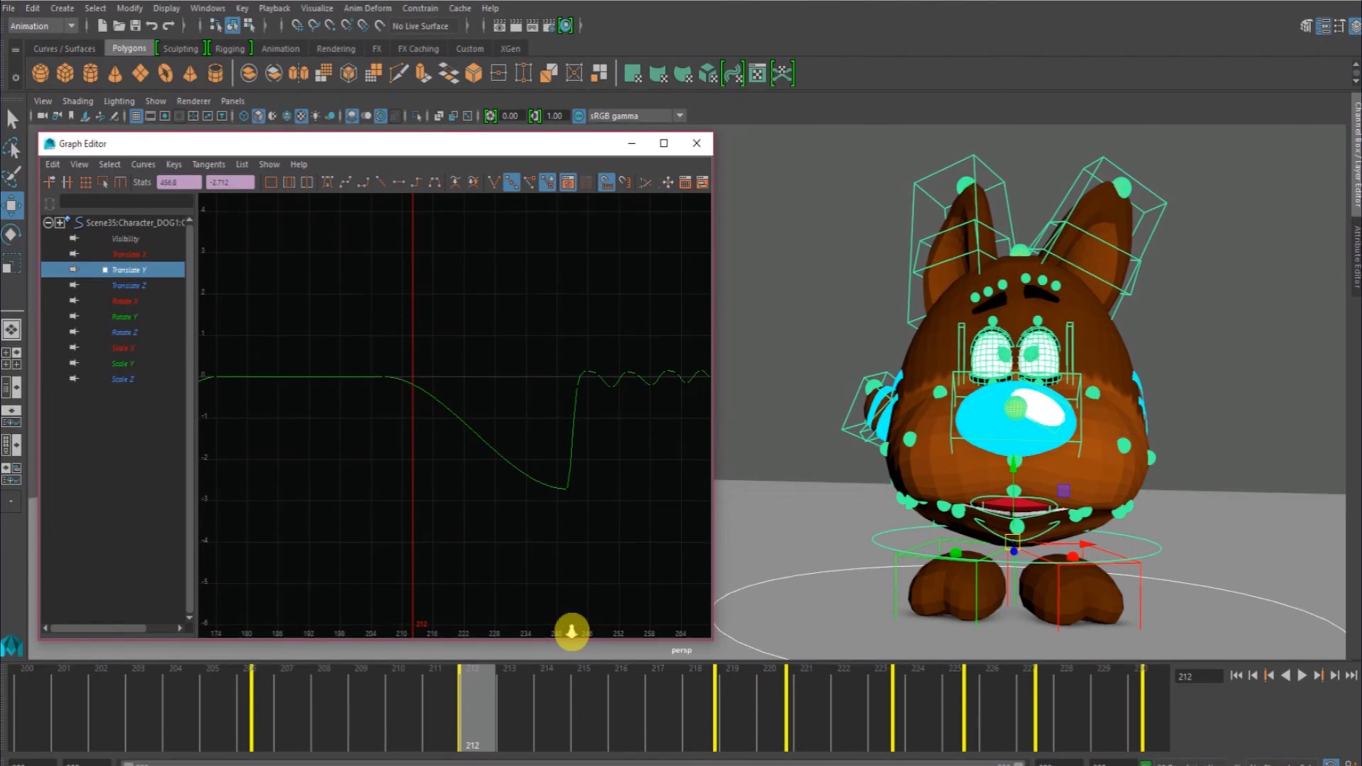
scroll(575, 613, "up", 2)
key("Return")
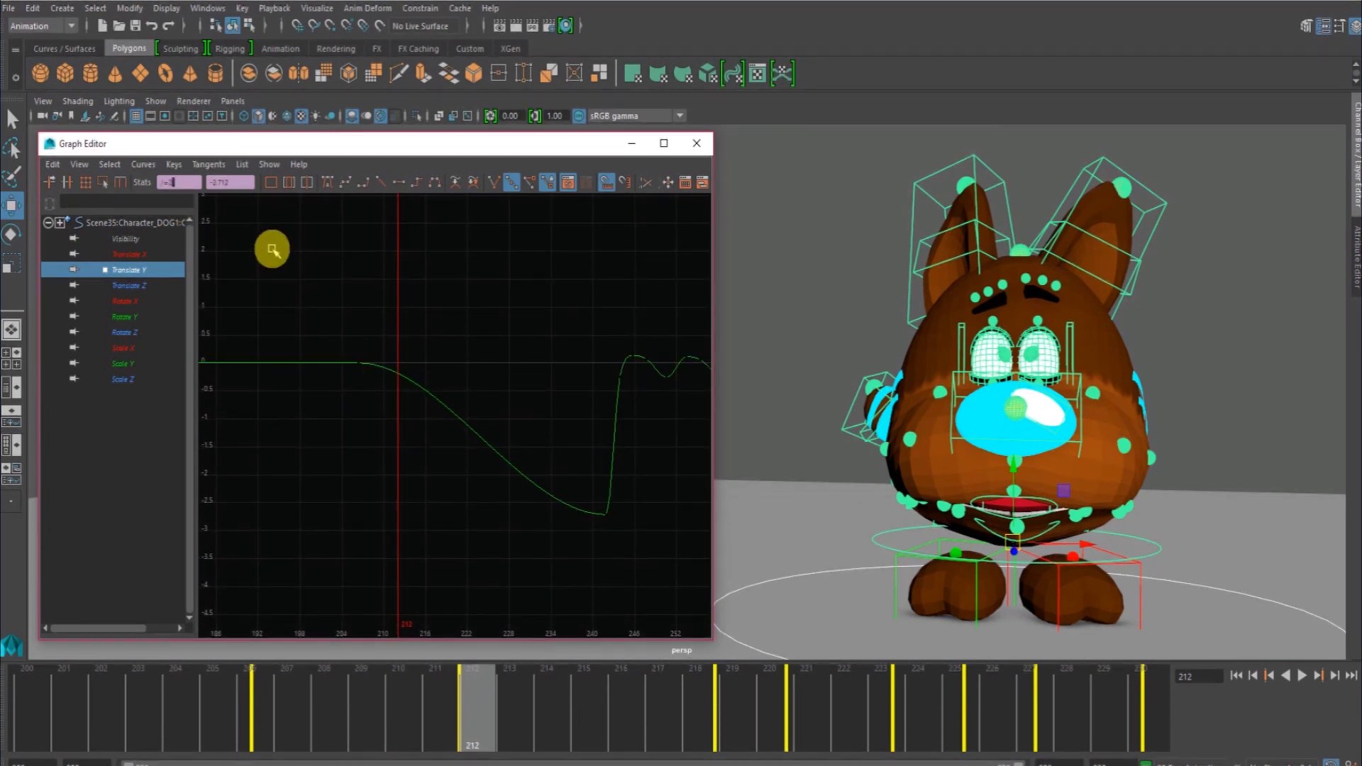
Step: Undo the time doubling, then frame the selected keys and pan to centre the curve
key("ctrl+v")
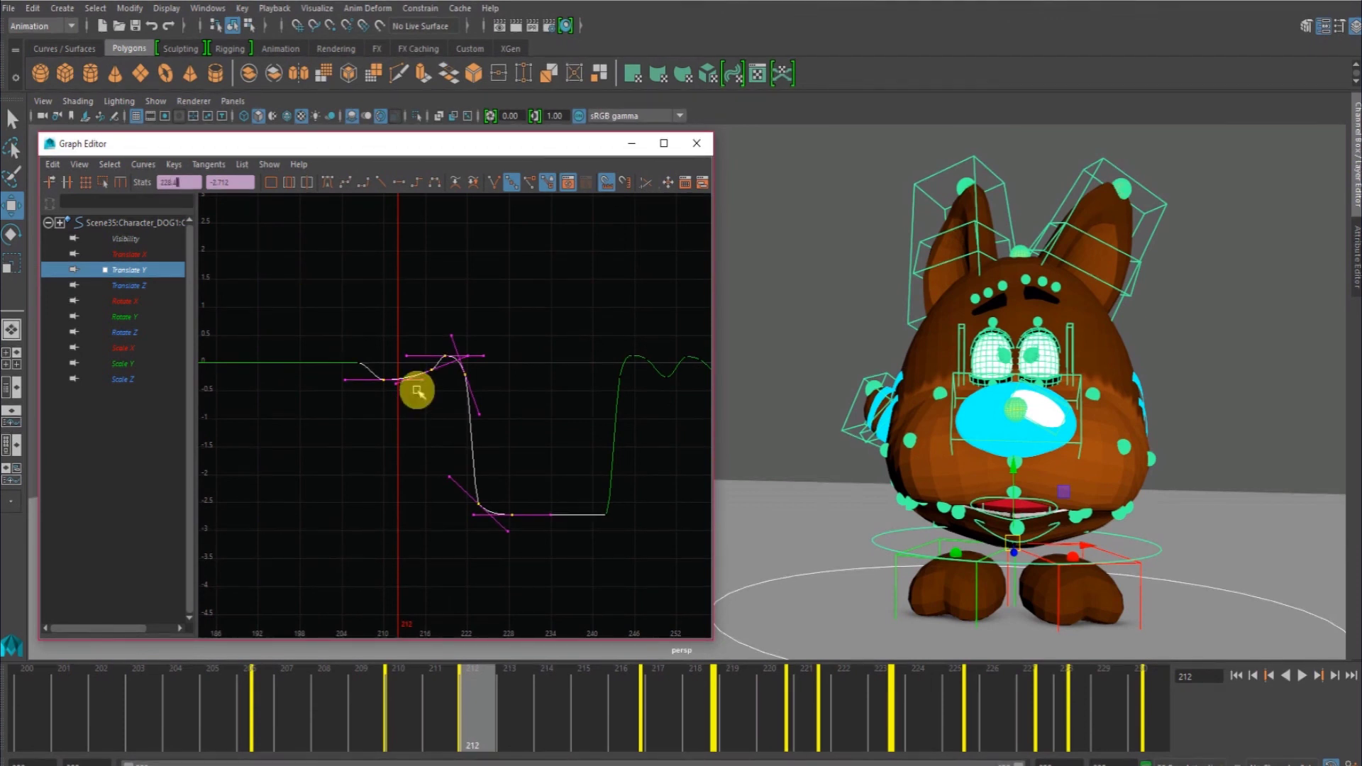
key("f")
middle_click_drag(459, 456, 456, 450, "alt")
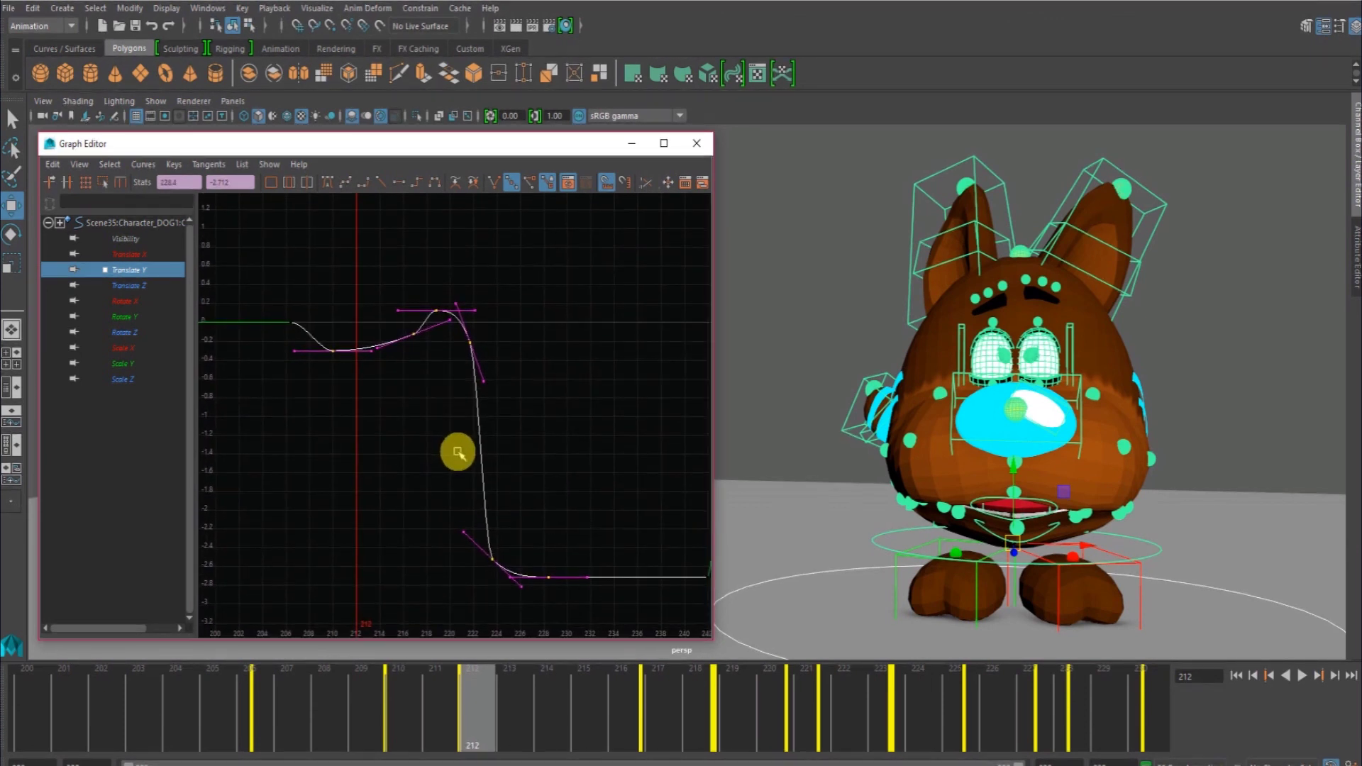